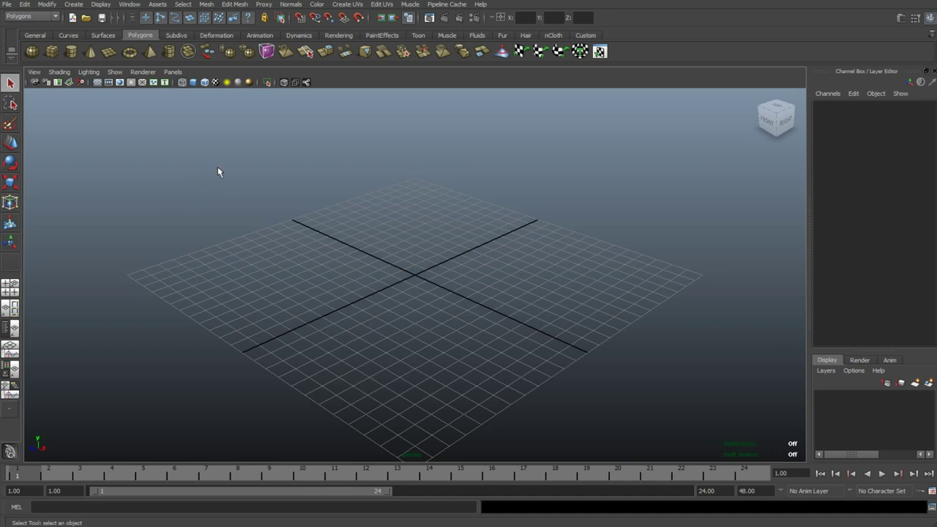
- Drag out a long polygon box, shade it solid, and switch to the four-view layout
left_click(52, 52)
left_click_drag(320, 342, 508, 289)
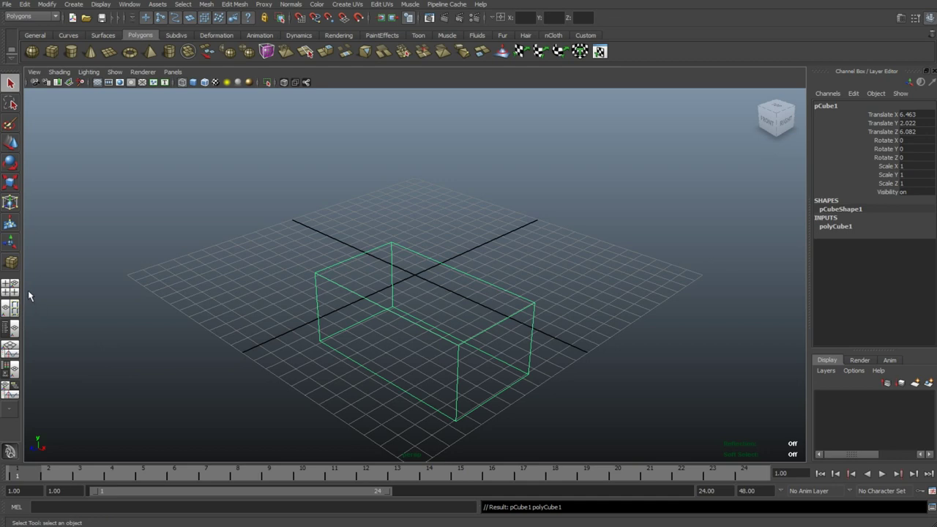
key("5")
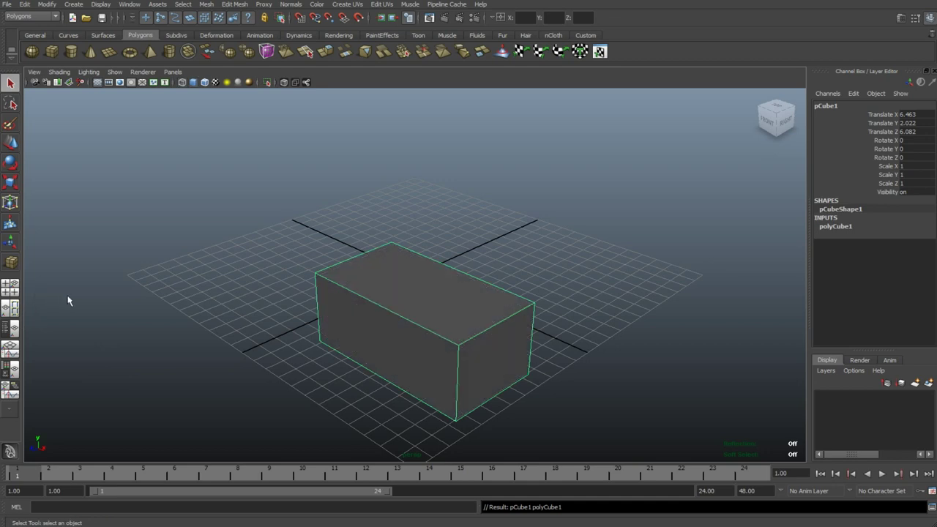
left_click(11, 290)
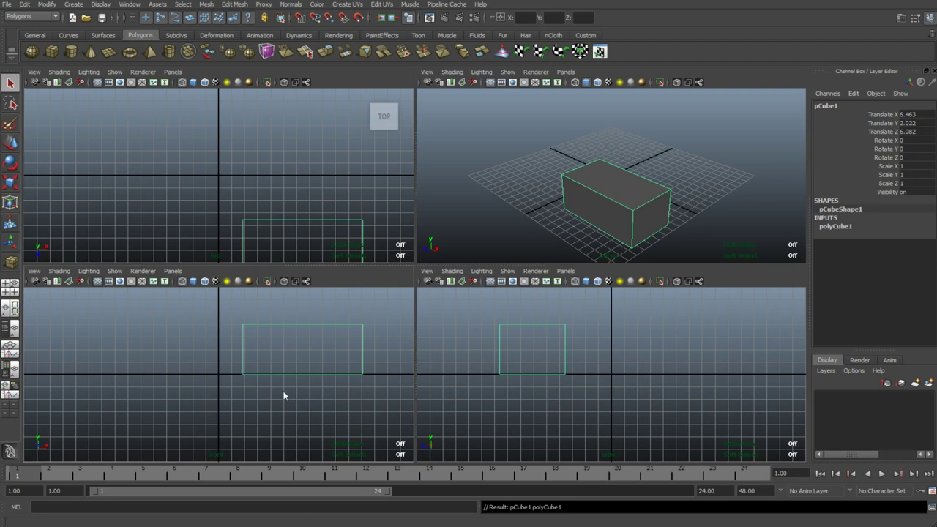
- In the maximized front view, insert four vertical edge loops across the box with Insert Edge Loop Tool
key("space")
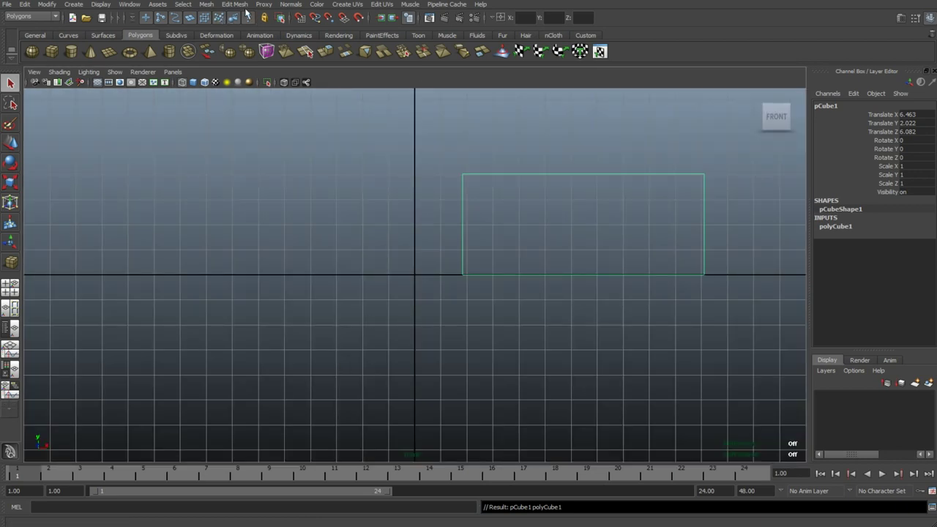
left_click(243, 8)
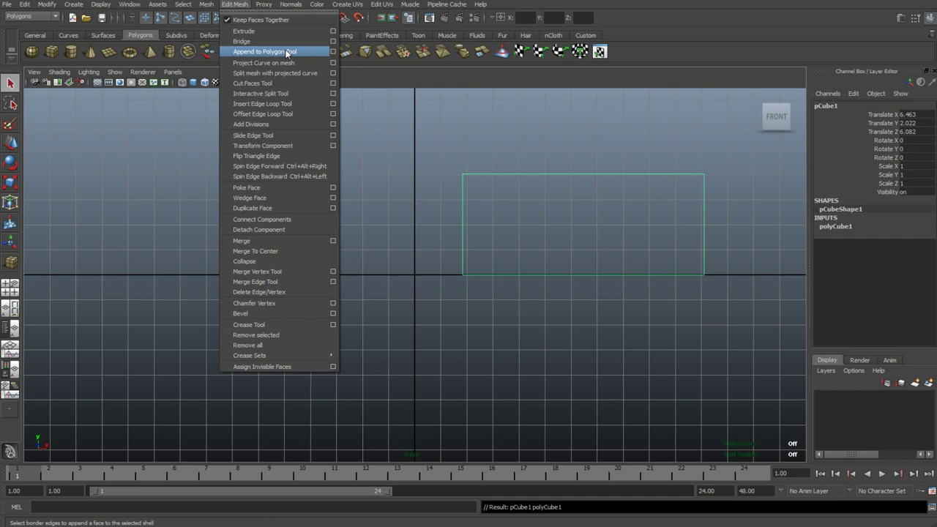
left_click(284, 104)
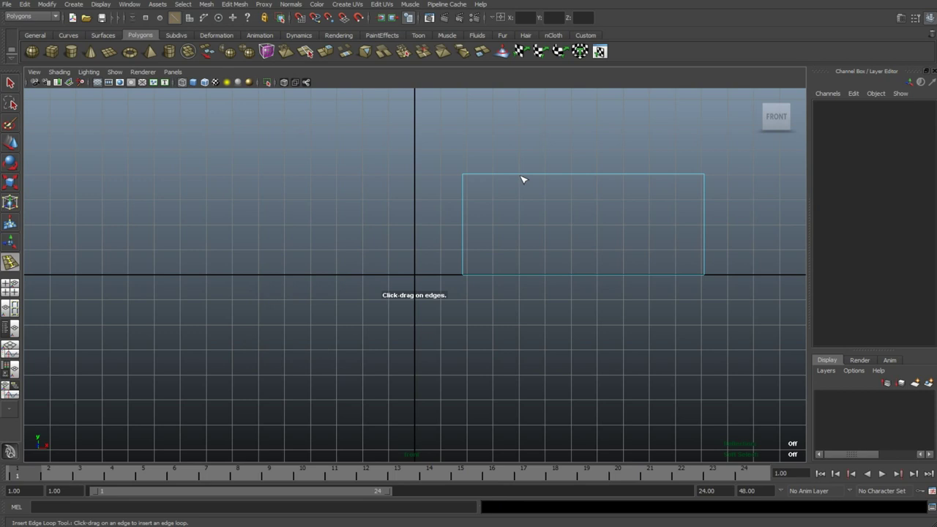
left_click(523, 179)
left_click_drag(522, 178, 545, 178)
left_click_drag(651, 178, 627, 178)
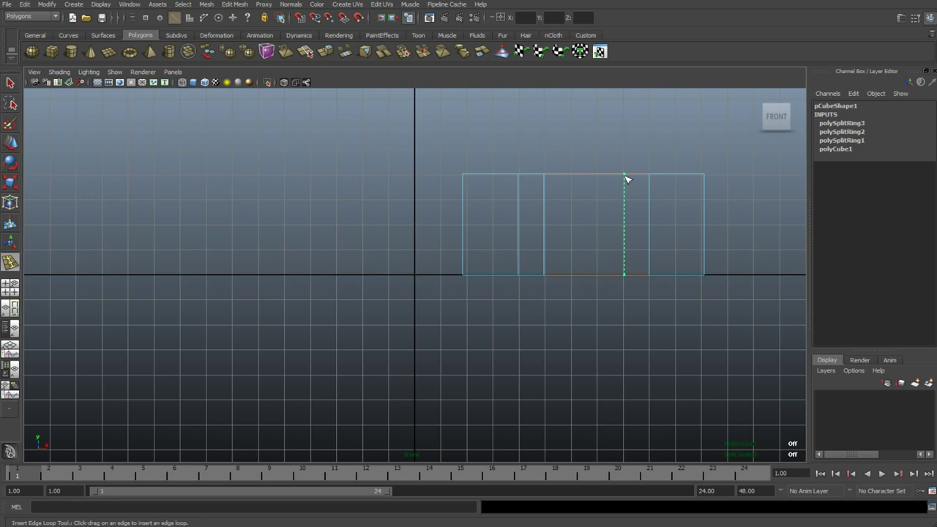
left_click_drag(627, 178, 627, 178)
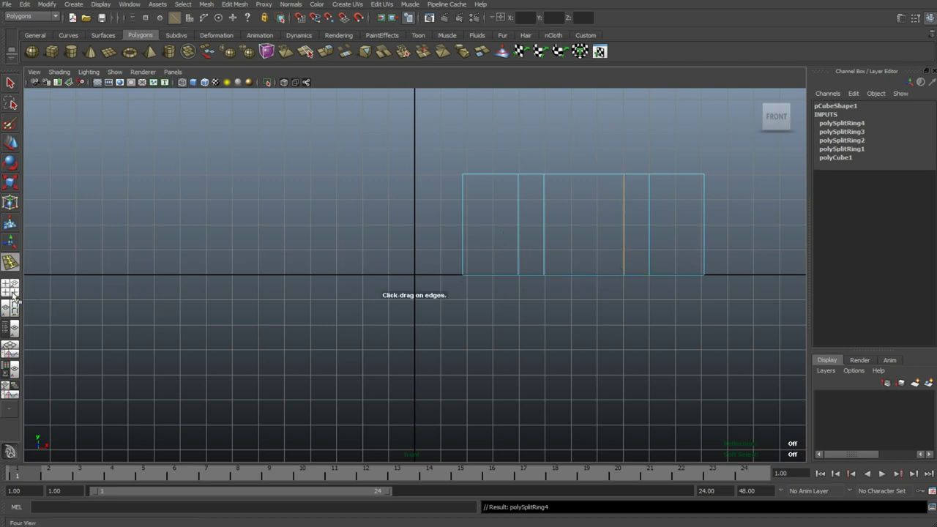
- In a maximized perspective view, add one lengthwise edge loop along the box's top
left_click(10, 291)
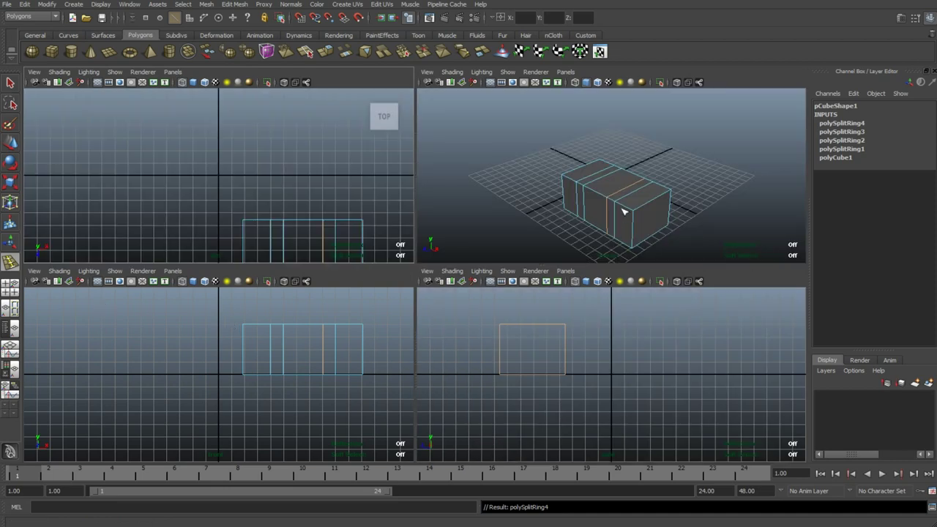
key("space")
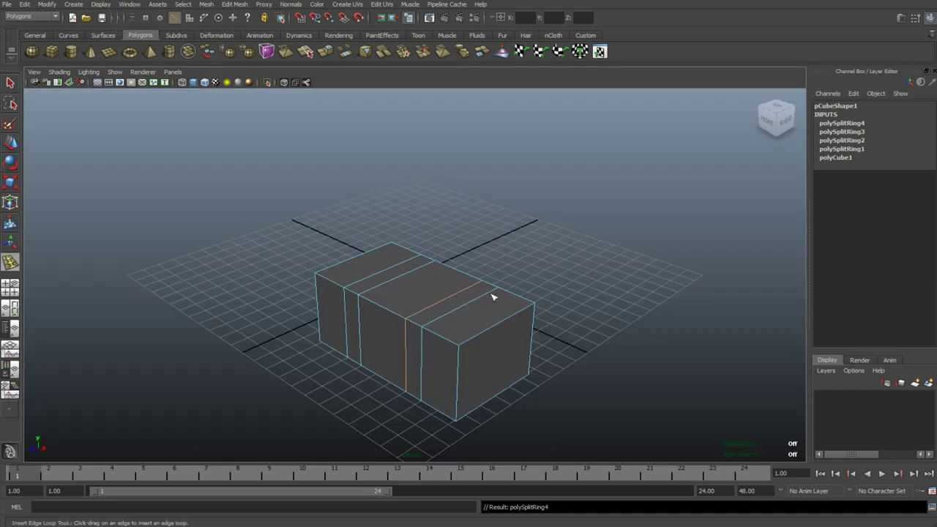
left_click_drag(613, 351, 654, 361, "alt")
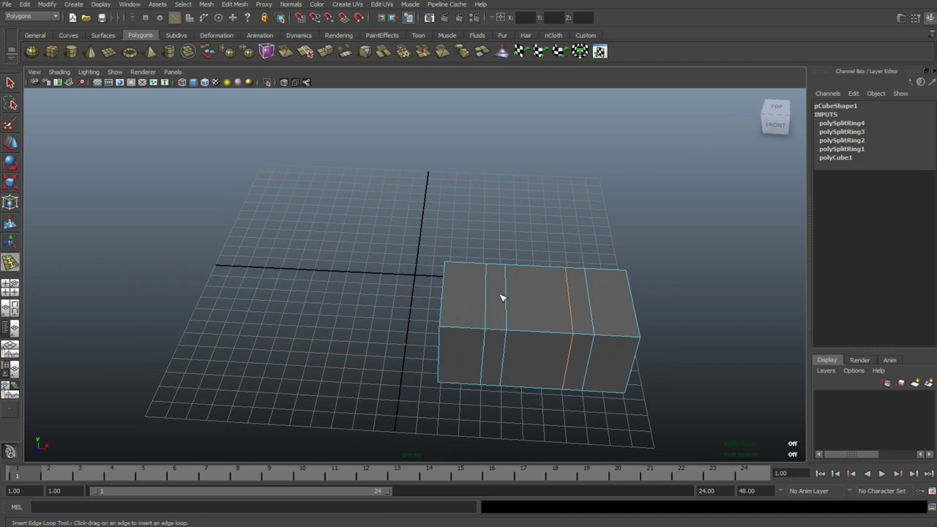
right_click_drag(500, 300, 502, 330)
left_click(498, 303)
left_click_drag(582, 317, 516, 366)
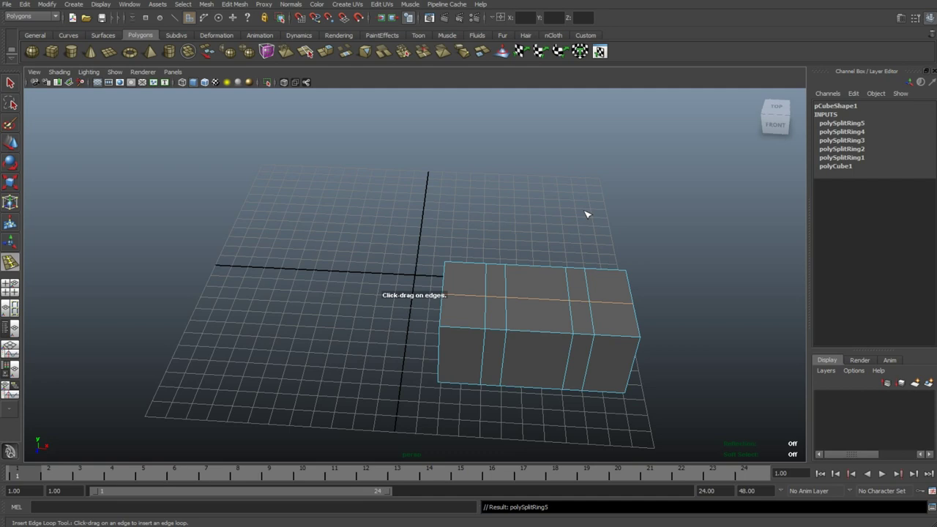
- Undo the lengthwise loop and select the narrow face strips on the top and underside of the box
key("ctrl+z")
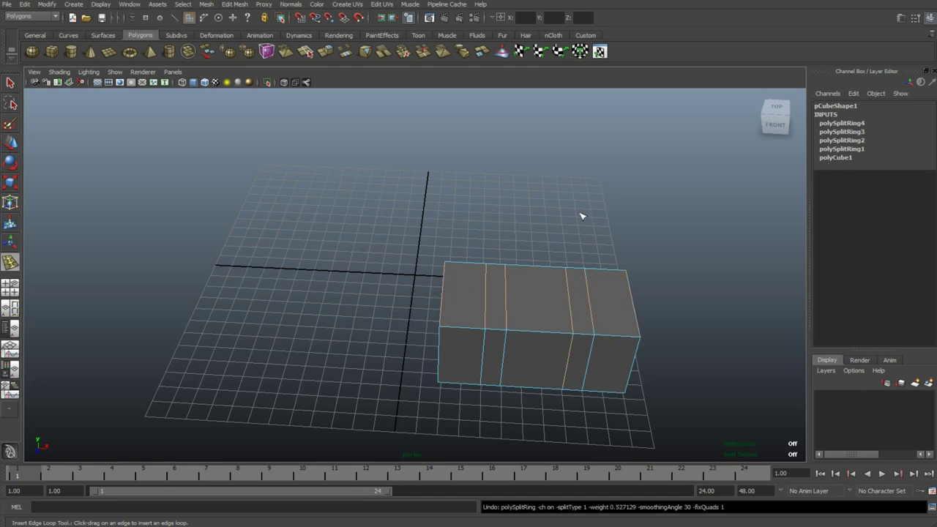
key("q")
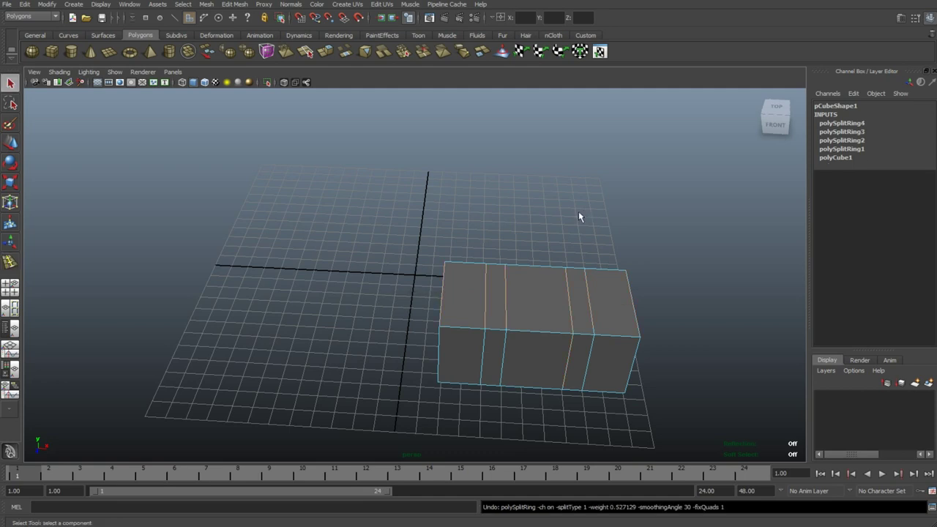
left_click(501, 298)
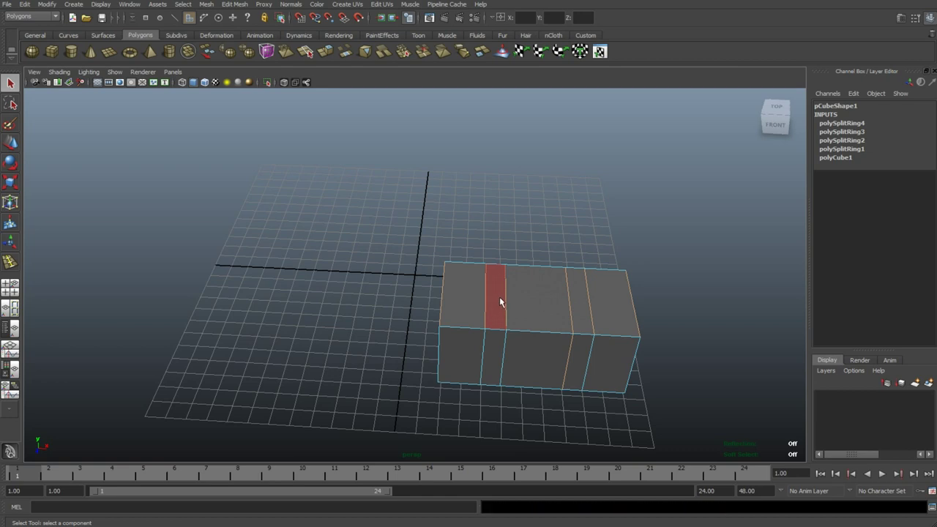
left_click(585, 314, "shift")
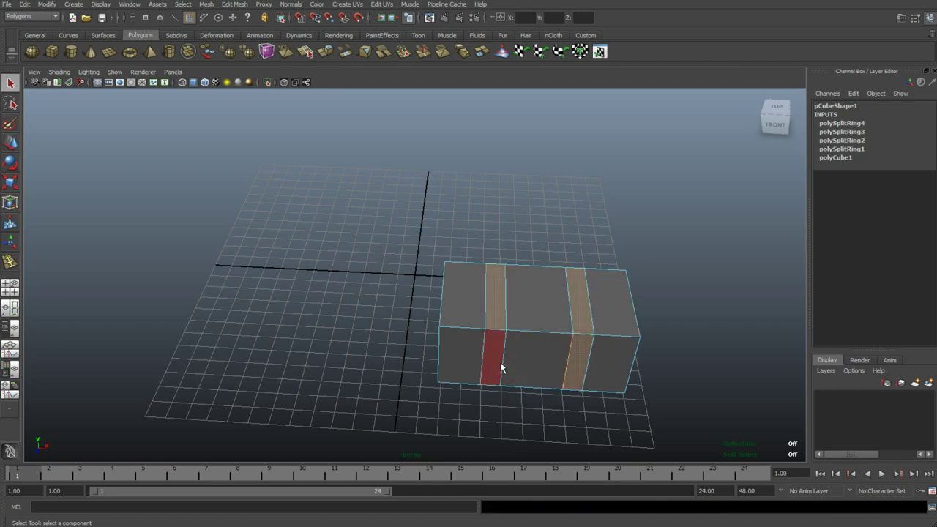
mouse_move(510, 364)
left_mouse_down("alt")
mouse_move(517, 388)
mouse_move(520, 352)
left_mouse_up("alt")
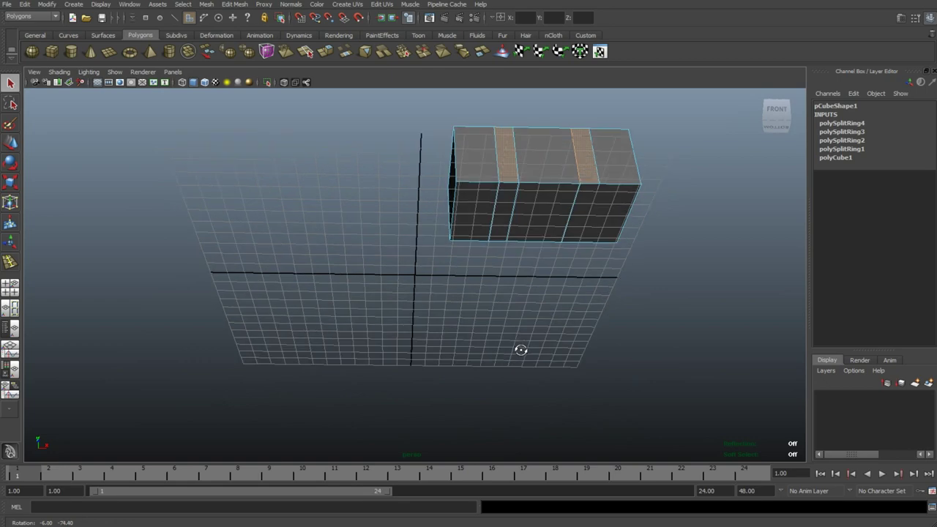
left_click(507, 215, "shift")
left_click(581, 224, "shift")
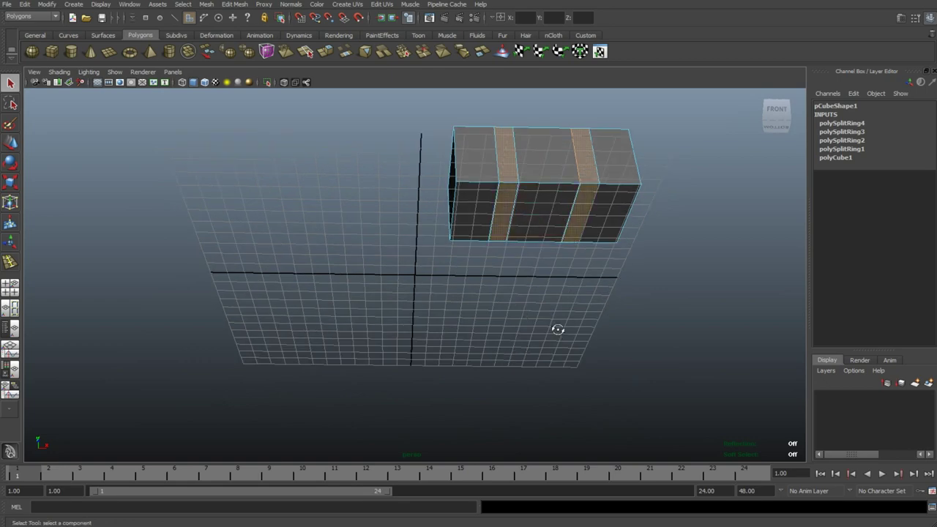
left_click_drag(558, 330, 559, 224, "alt")
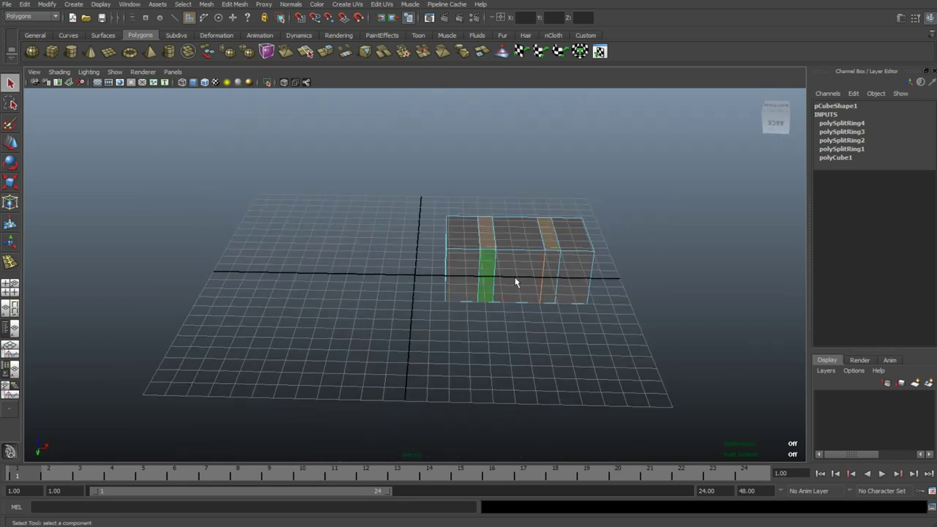
left_click_drag(608, 356, 659, 405, "alt")
- Select the middle front face and undo an accidental scale applied to it
key("r")
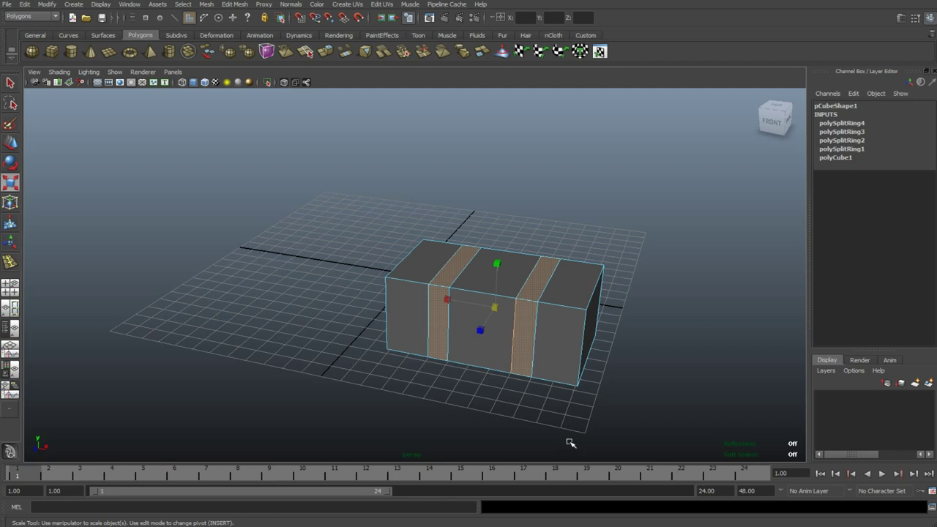
key("F11")
left_click(499, 313)
left_click_drag(498, 310, 500, 310)
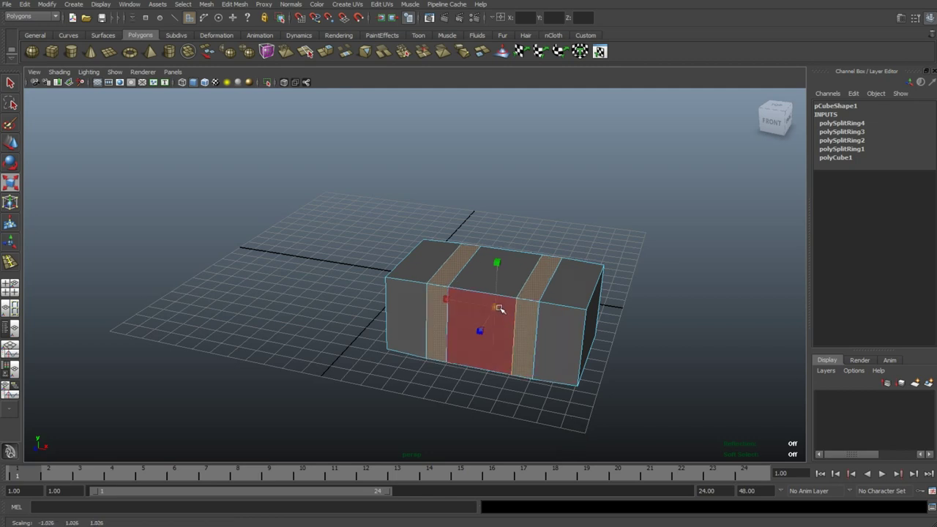
key("ctrl+z")
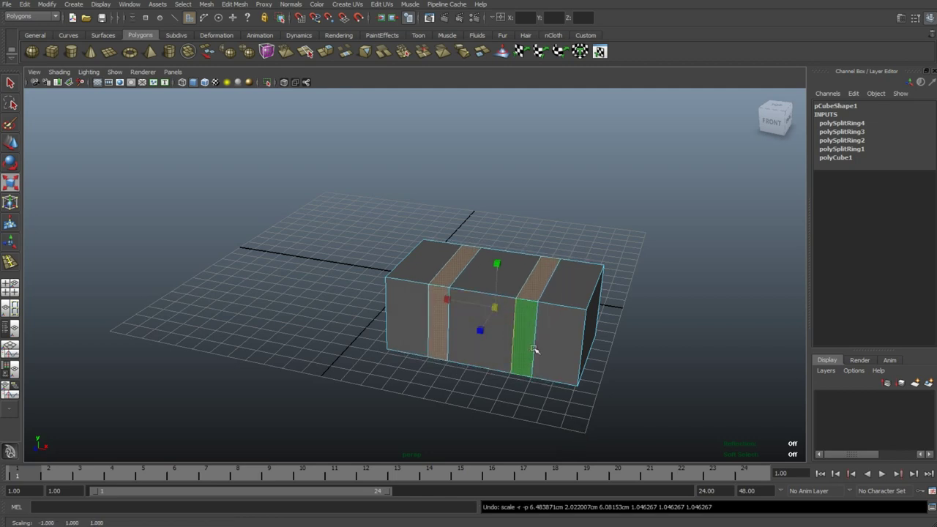
- Extrude the two narrow face bands and scale them slightly outward so they stand proud like straps
left_click(235, 5)
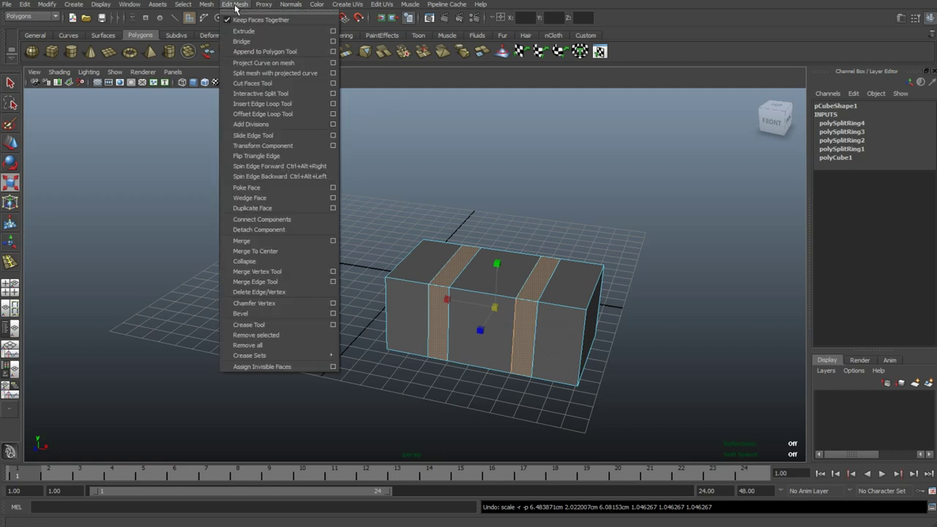
left_click(243, 31)
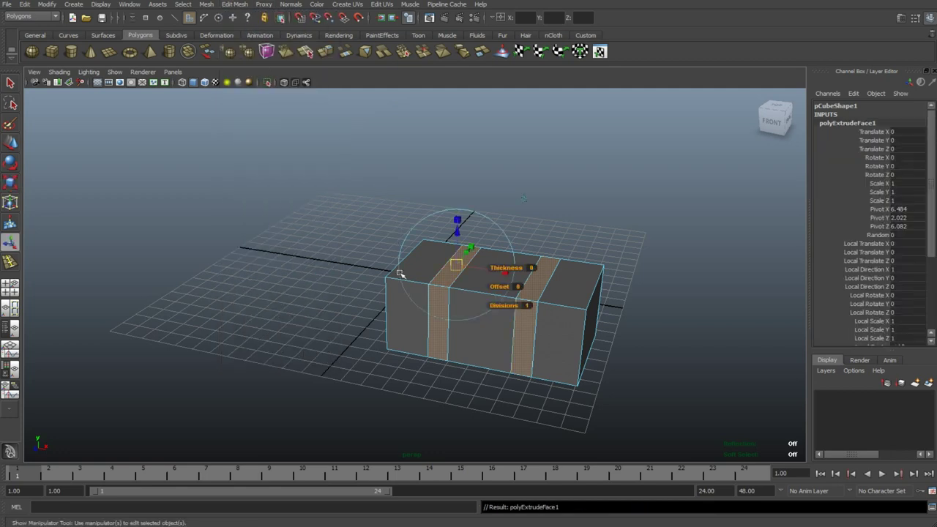
key("r")
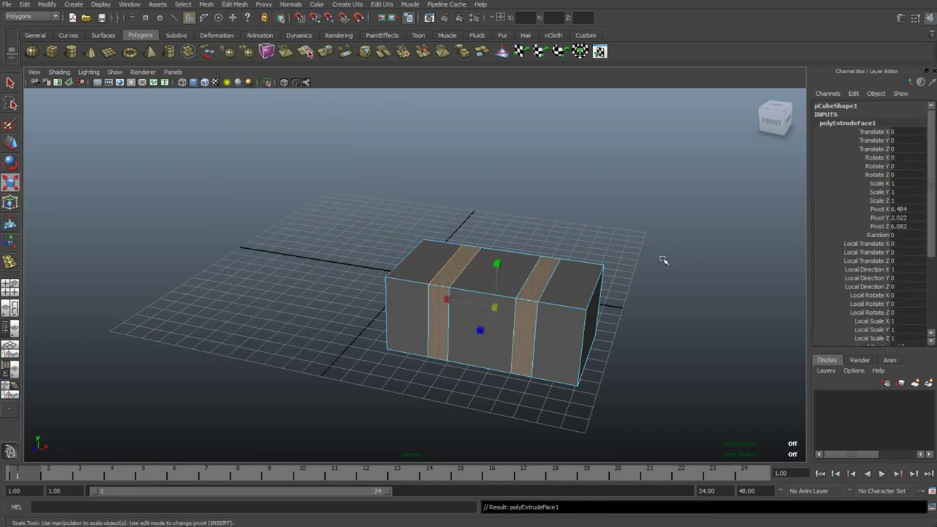
left_click_drag(497, 307, 504, 307)
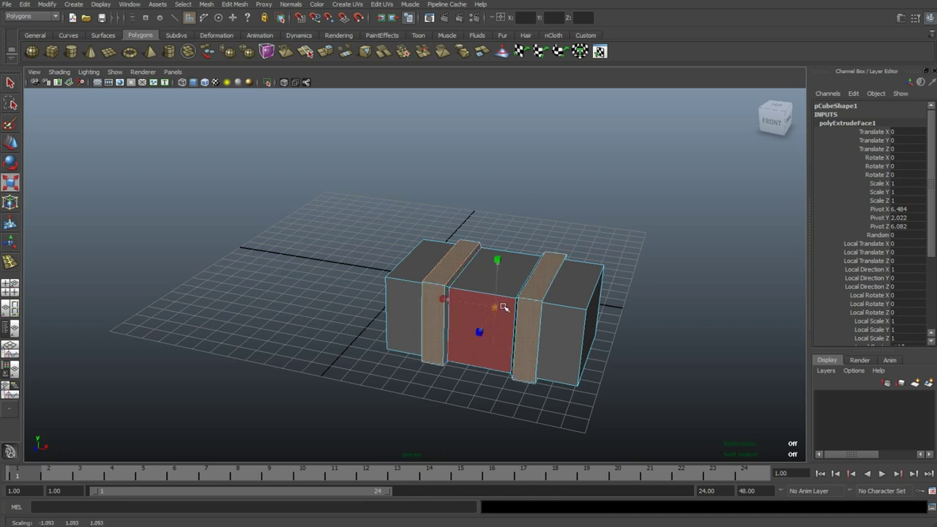
left_click_drag(418, 359, 421, 364, "alt")
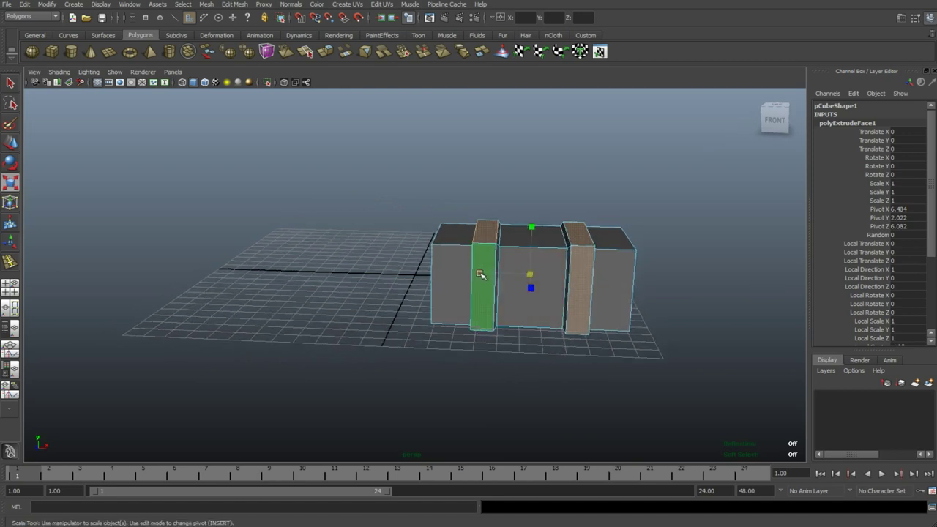
left_click_drag(480, 274, 479, 276)
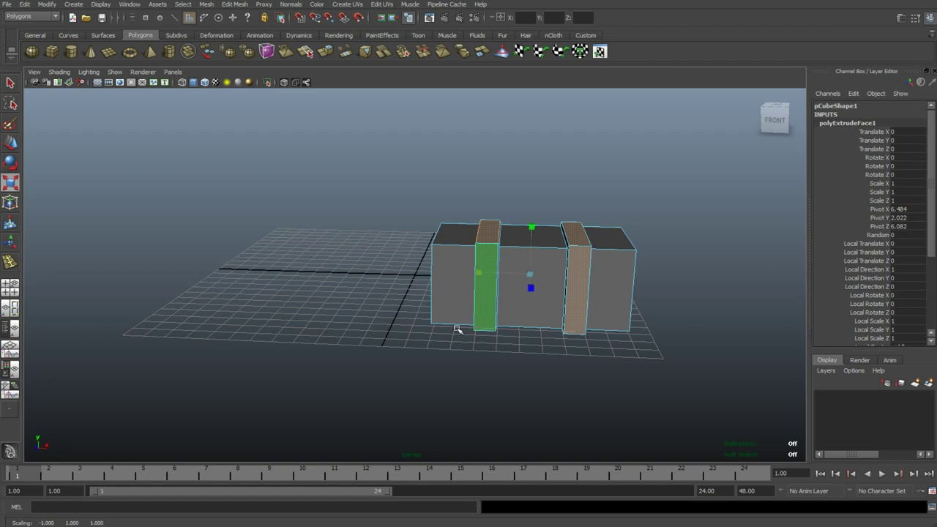
left_click_drag(334, 294, 313, 289, "alt")
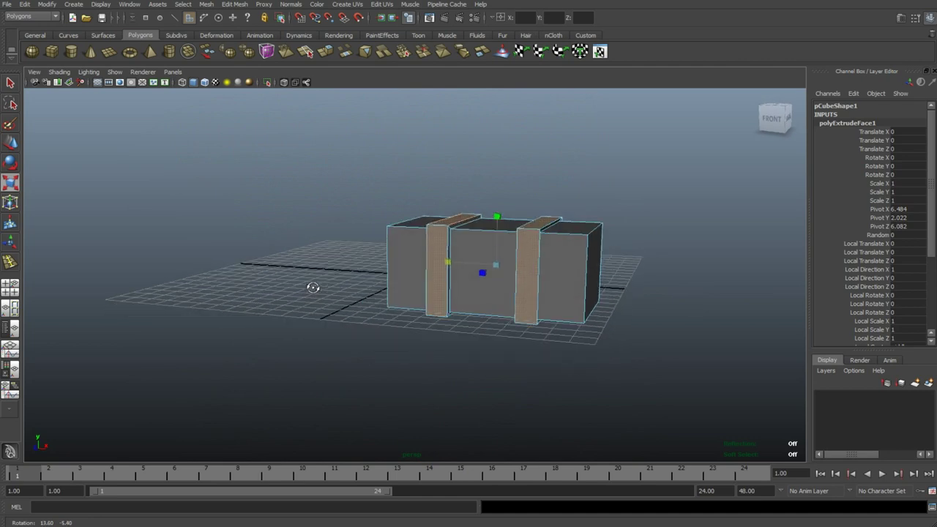
- Assign a new Lambert material, lambert2, to the strap faces from the right-click menu
right_click(530, 277)
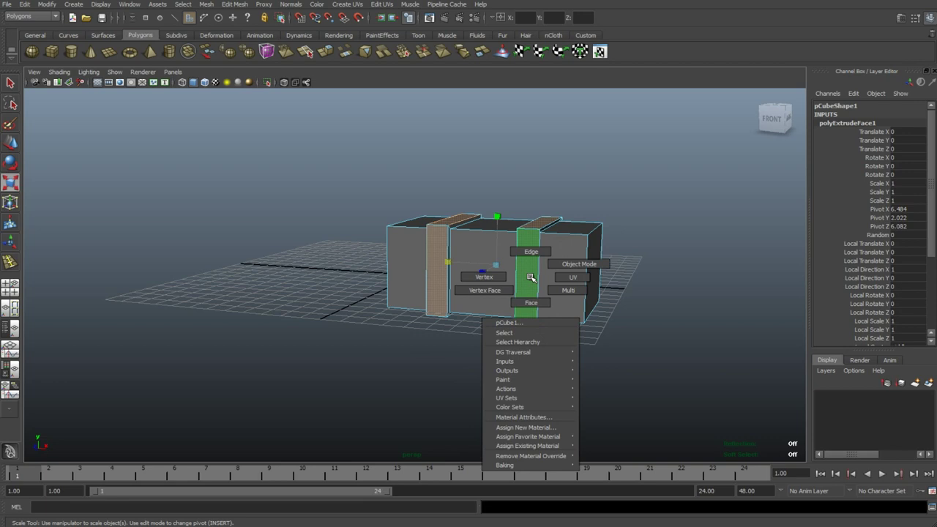
left_click(526, 426)
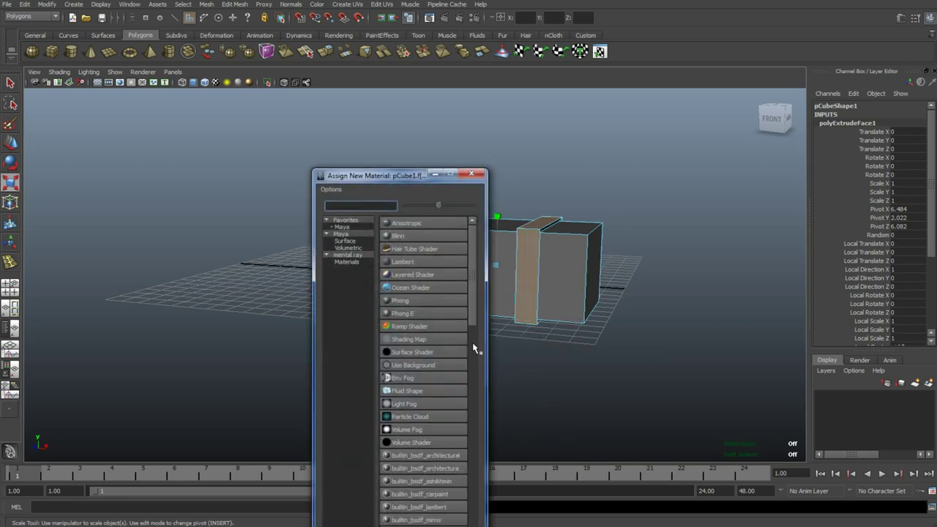
left_click(413, 261)
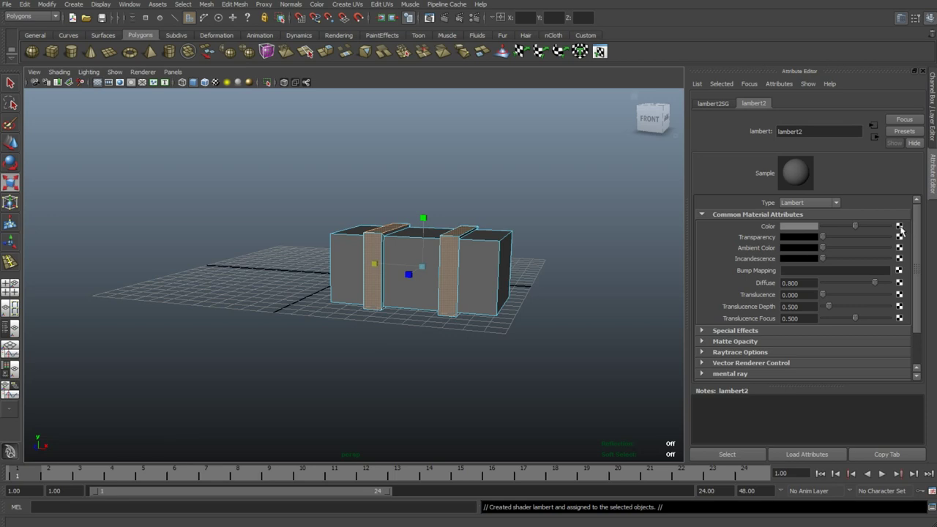
- Connect a File texture loading Desktop/wood texture.JPG into lambert2's Color
left_click(900, 227)
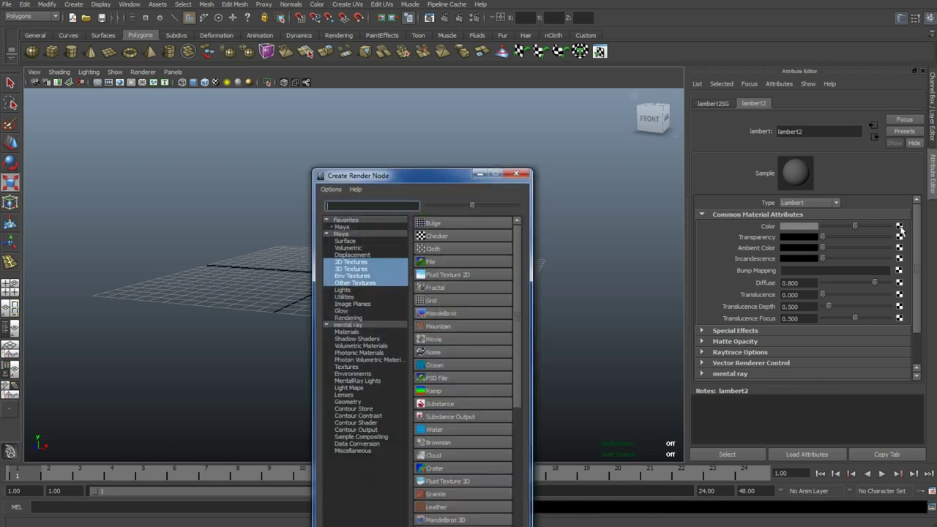
left_click(439, 262)
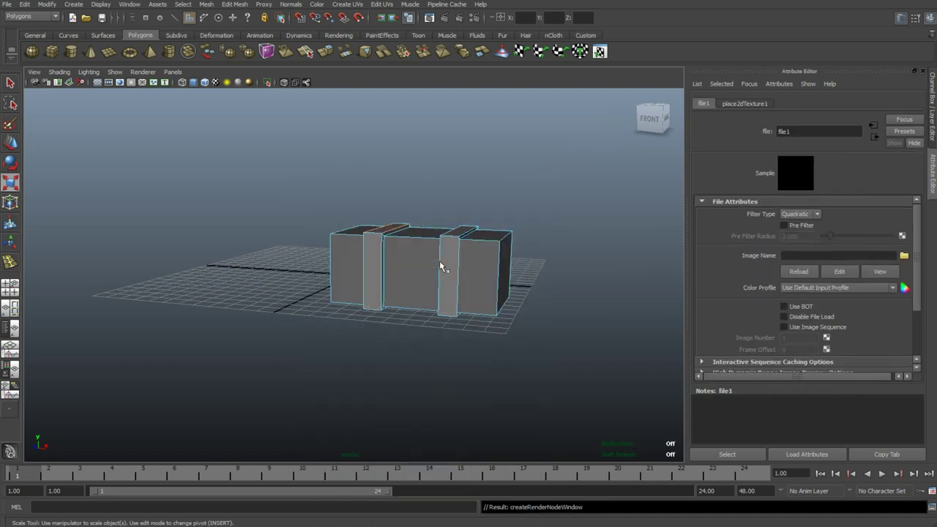
left_click(905, 256)
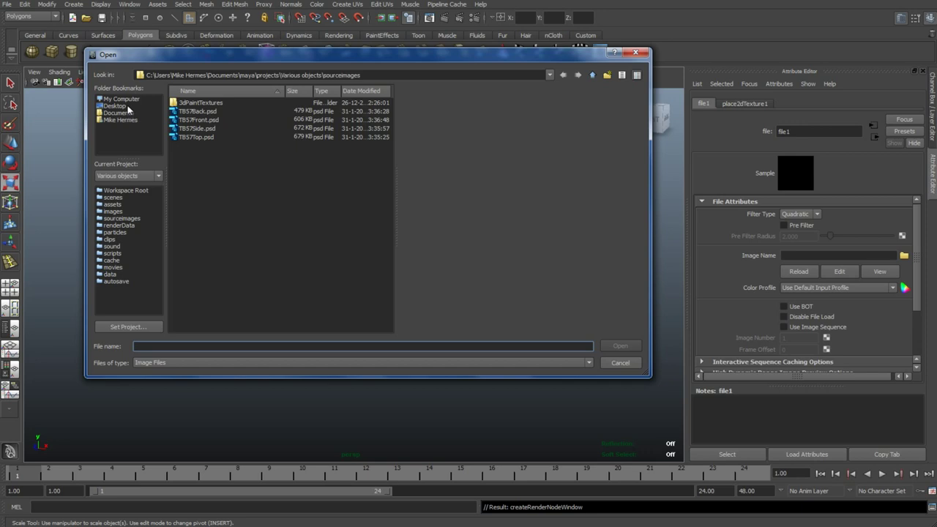
left_click(115, 106)
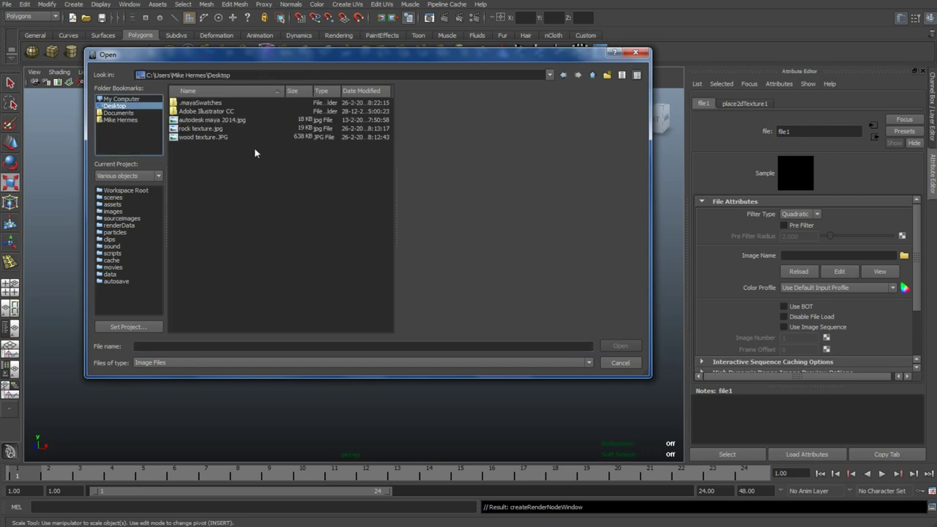
left_click(203, 138)
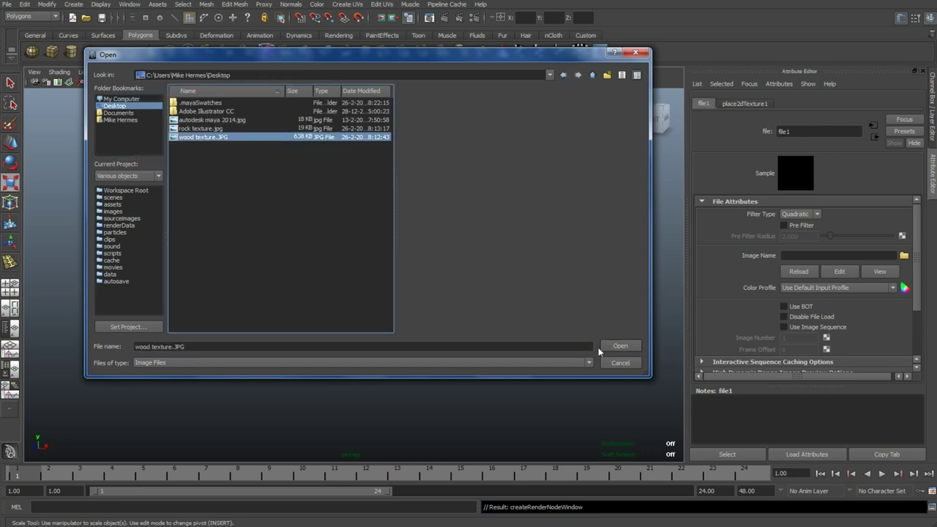
left_click(618, 347)
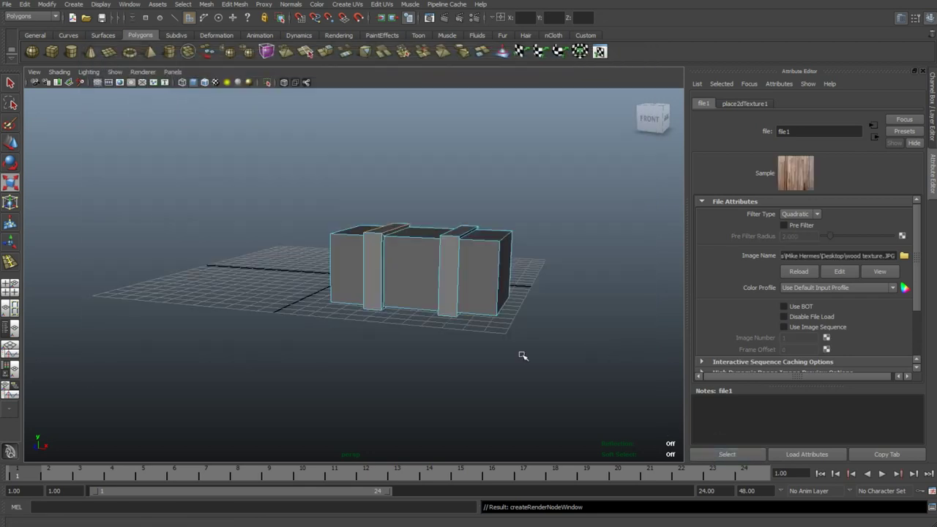
- Turn on textured display and orbit around the box to inspect the wooden planks
left_click(216, 83)
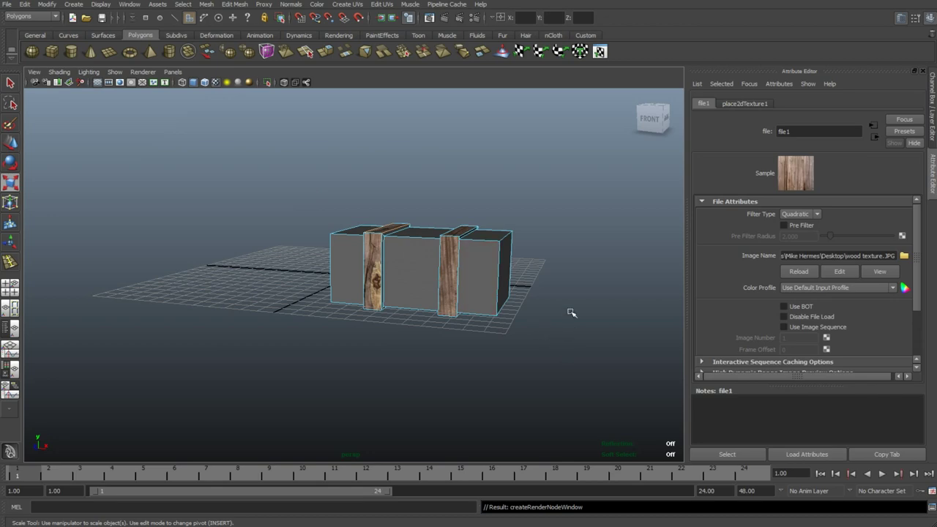
left_click_drag(569, 312, 583, 336, "alt")
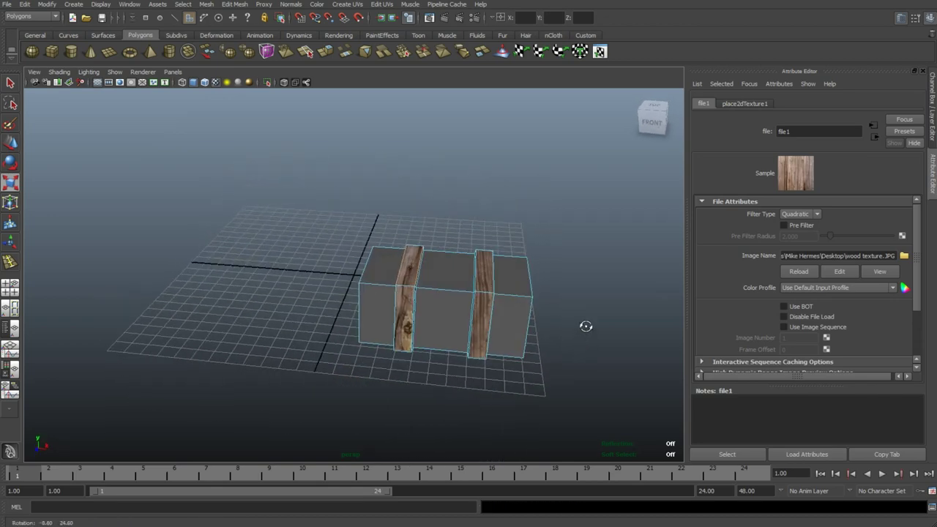
left_click_drag(585, 326, 577, 330, "alt")
left_click_drag(415, 353, 508, 262, "alt")
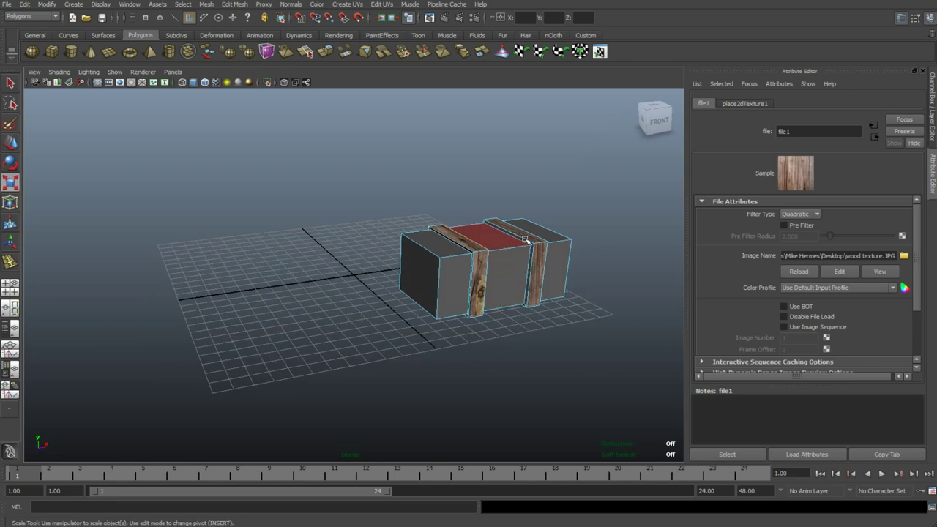
left_click_drag(591, 375, 552, 389, "alt")
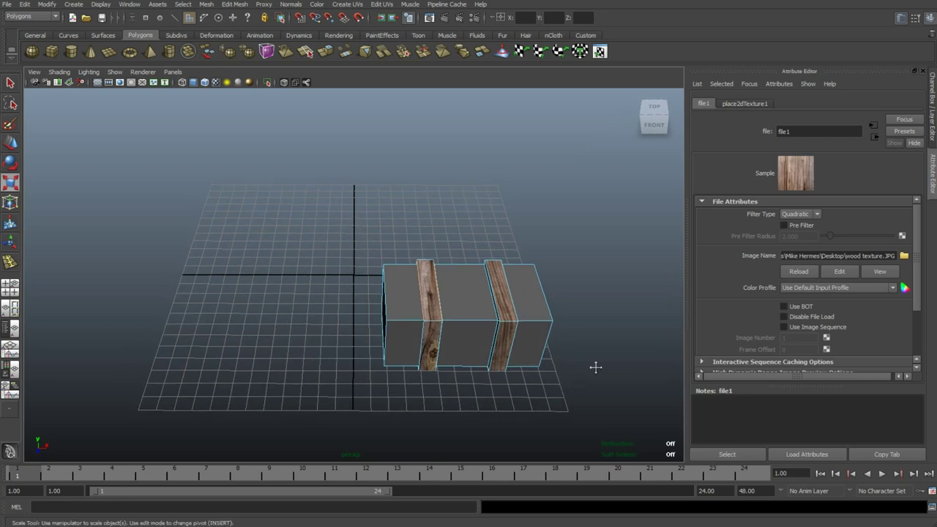
left_click_drag(595, 367, 529, 317, "alt")
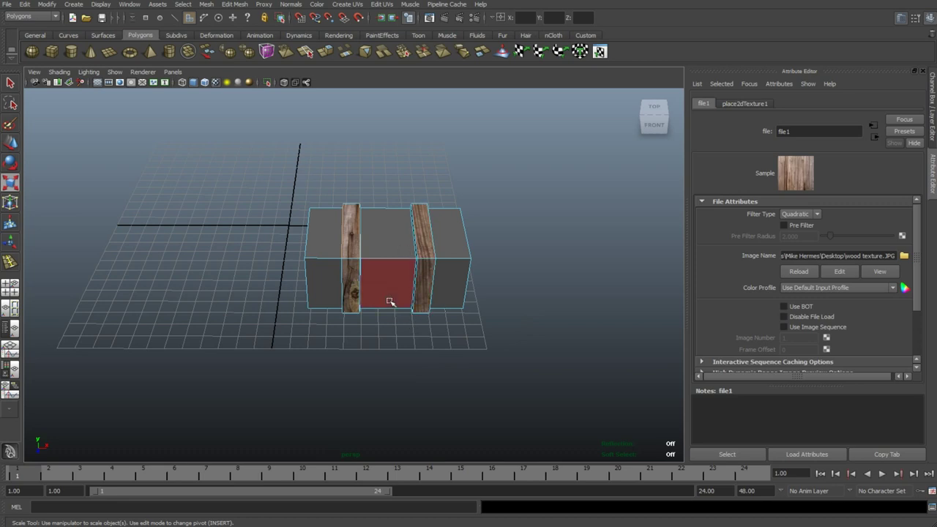
left_click_drag(328, 368, 382, 360, "alt")
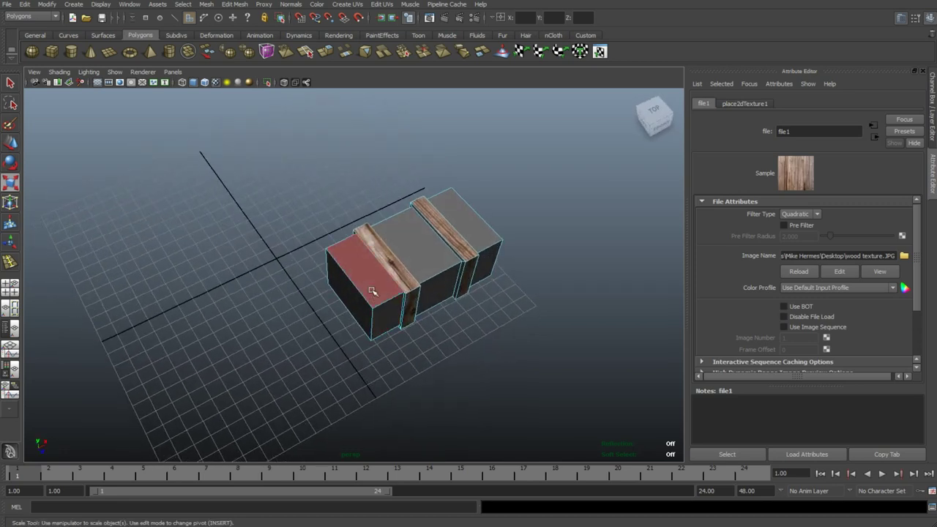
- Select the box's plain top, front middle, bottom and side faces
left_click(418, 245)
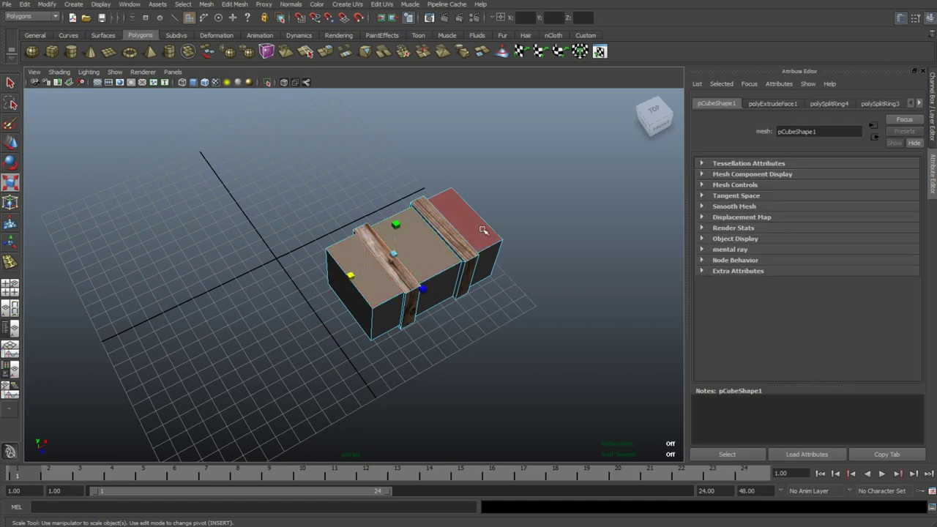
left_click(483, 231, "shift")
left_click(439, 289, "shift")
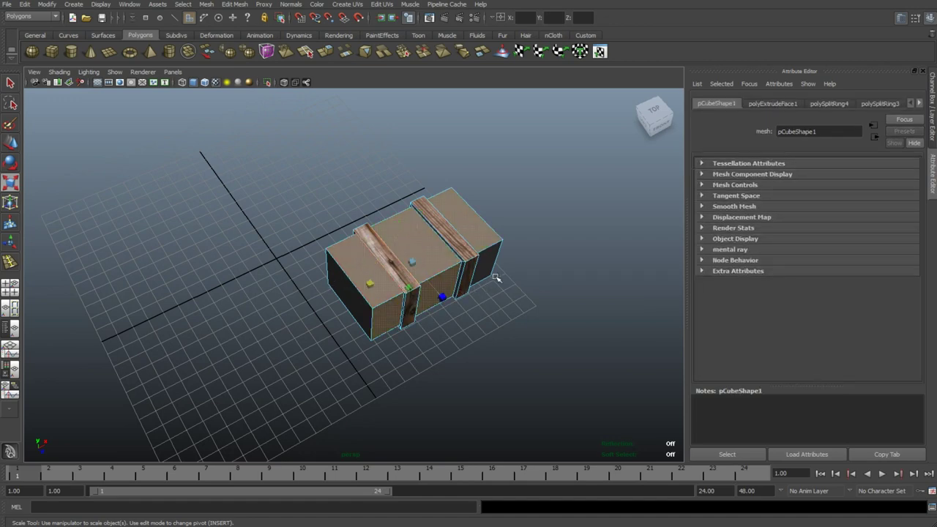
left_click_drag(478, 356, 432, 273, "alt")
left_click(368, 218, "shift")
left_click(407, 226, "shift")
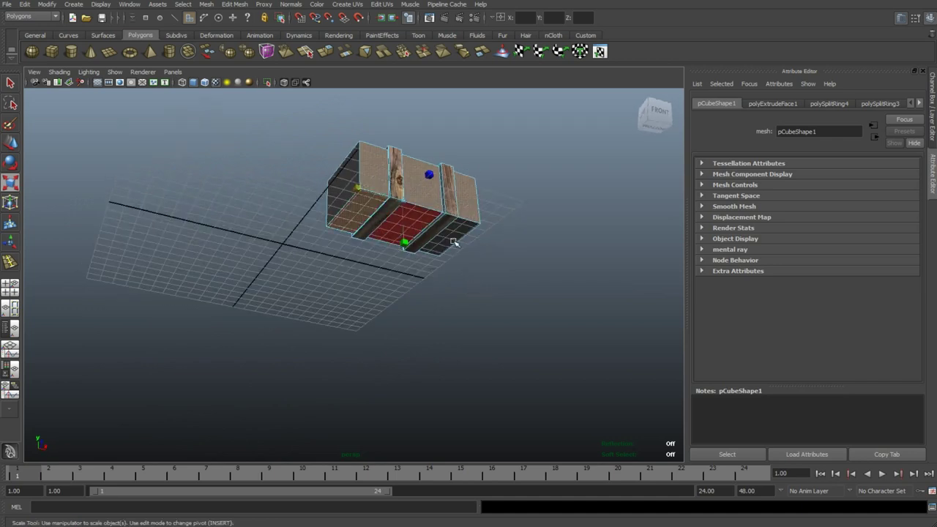
left_click(452, 240, "shift")
mouse_move(410, 339)
left_mouse_down("alt")
mouse_move(528, 381)
mouse_move(571, 376)
mouse_move(412, 329)
left_mouse_up("alt")
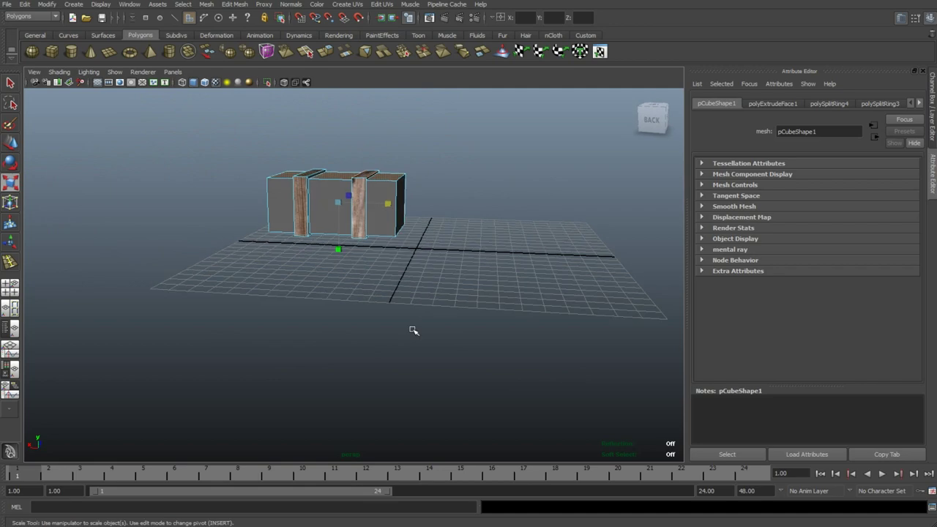
left_click(291, 209, "shift")
left_click(335, 214, "shift")
left_click(385, 219, "shift")
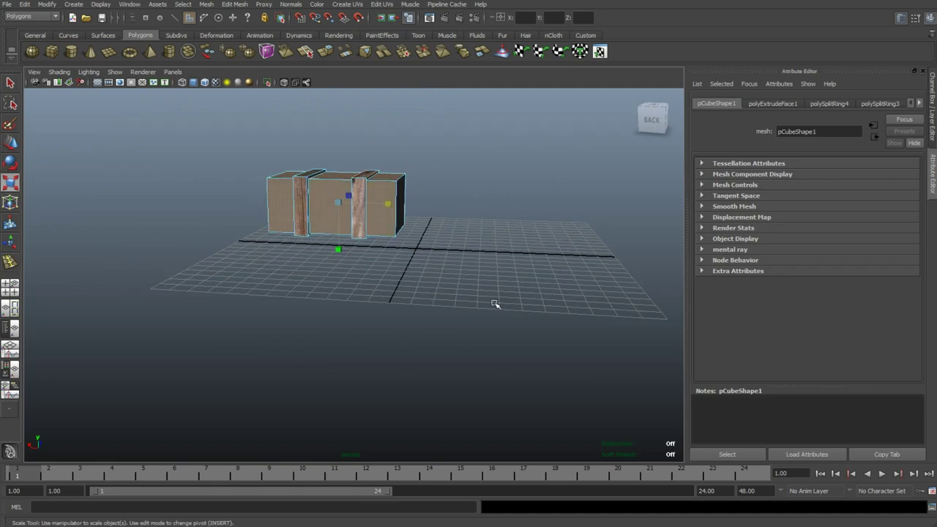
- Add a front face, the end face and the upper middle face to the selection
left_click_drag(495, 305, 423, 314, "alt")
left_click(423, 234, "shift")
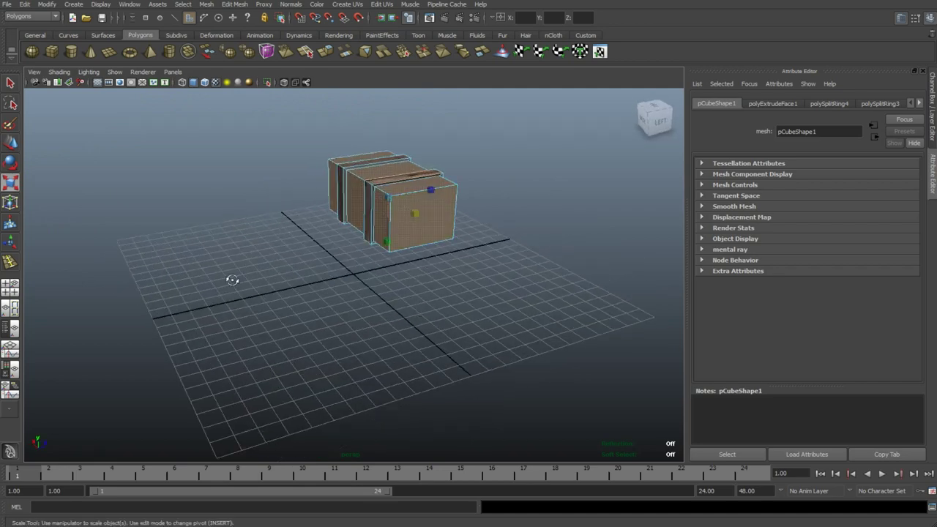
left_click_drag(232, 278, 439, 286, "alt")
left_click(313, 292, "shift")
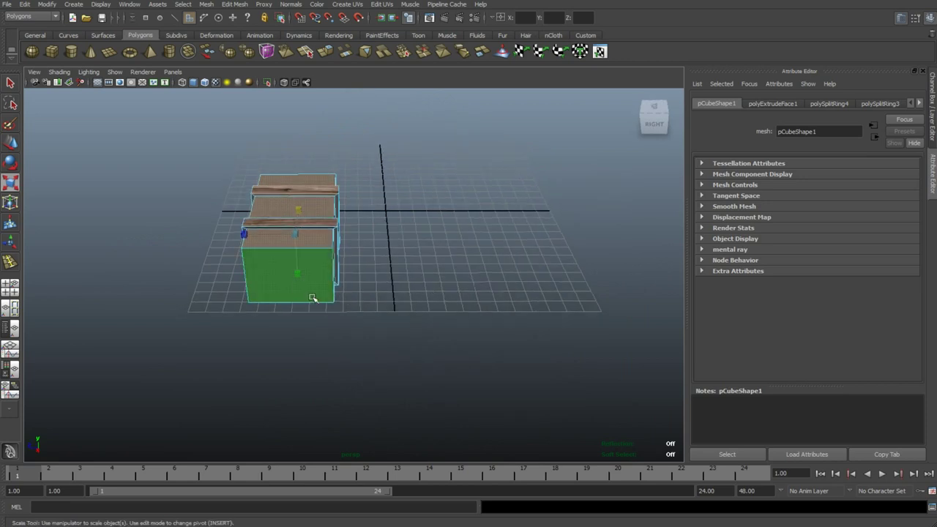
scroll(399, 235, "up", 4)
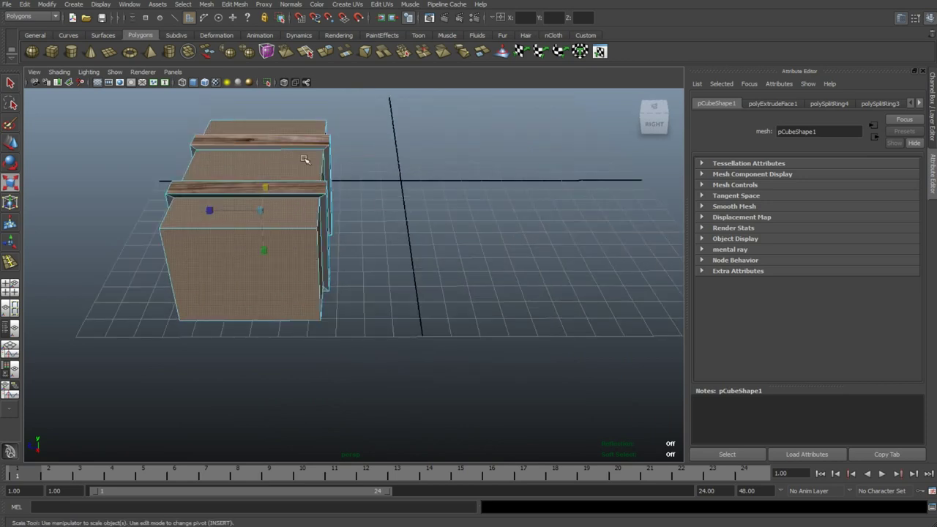
left_click(293, 152, "shift")
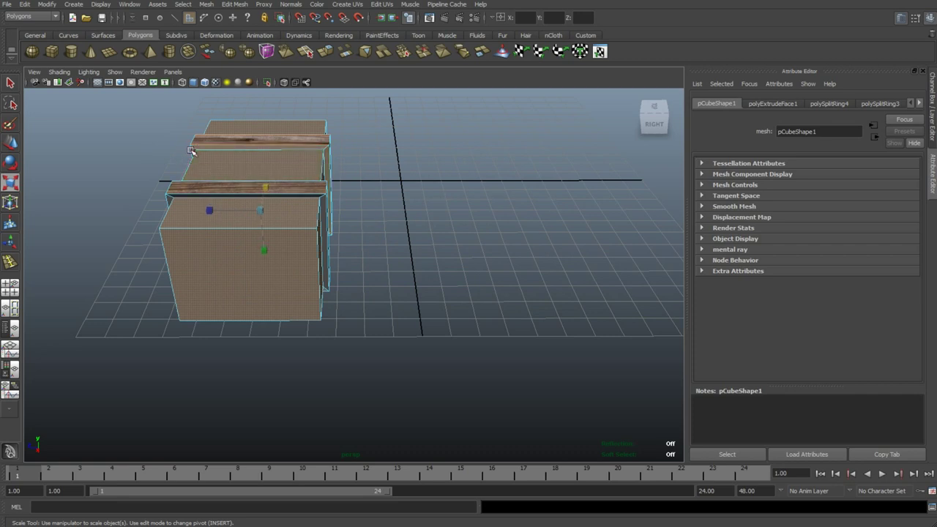
- Select the front box's top face, then its front face
left_click_drag(151, 292, 194, 208, "alt")
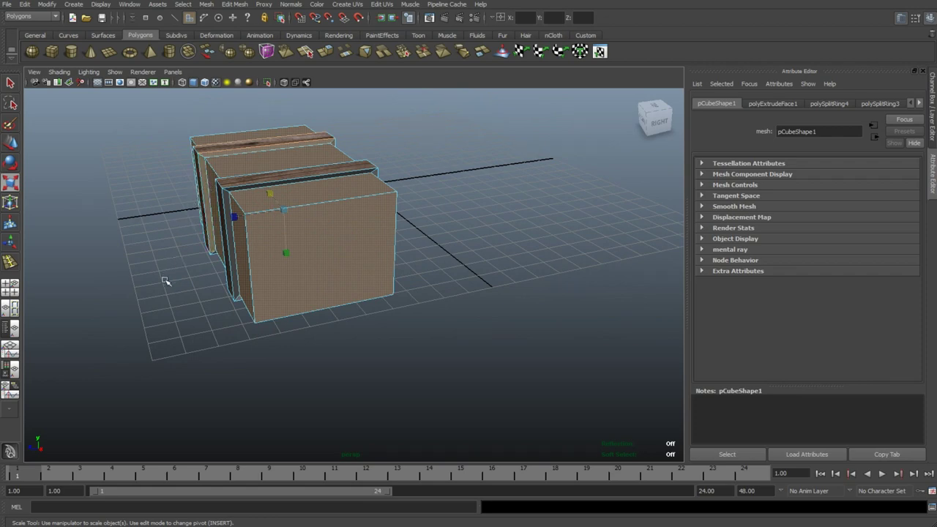
left_click_drag(146, 271, 365, 197, "alt")
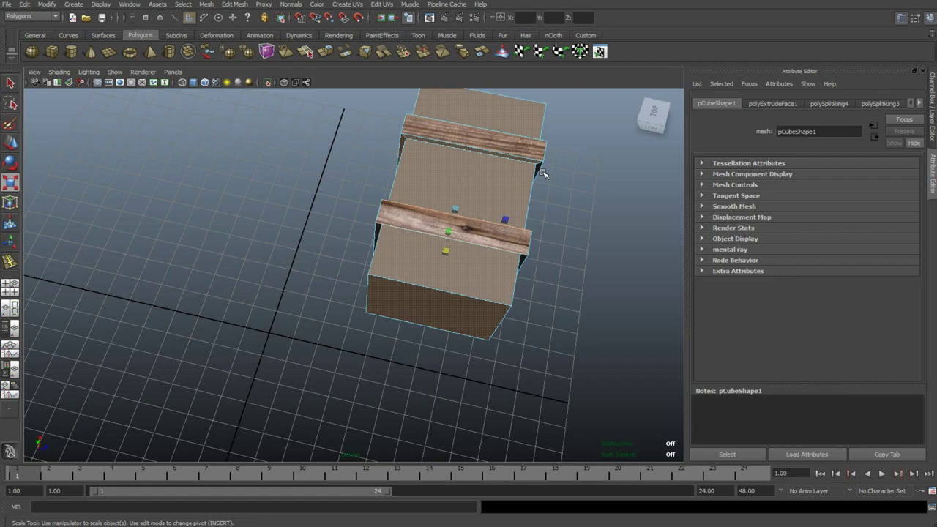
left_click_drag(569, 227, 533, 205, "alt")
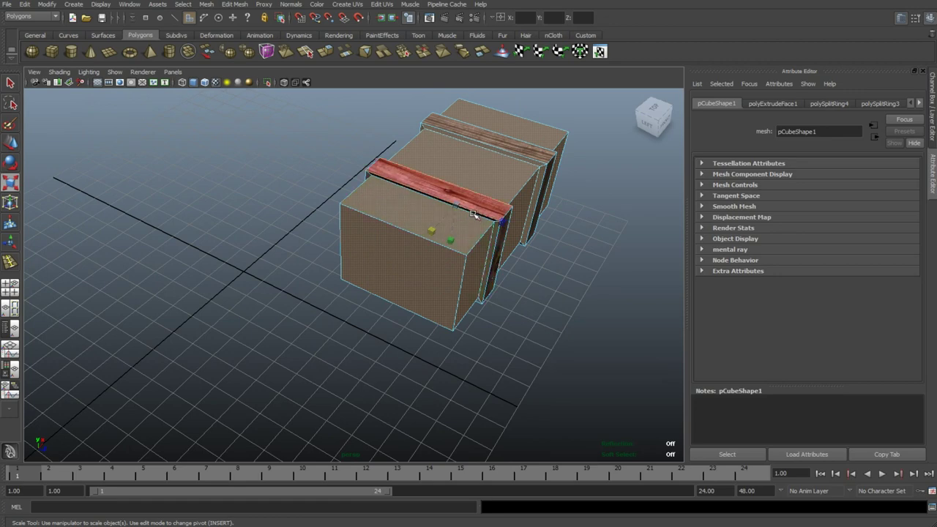
left_click(440, 208)
left_click_drag(529, 325, 415, 159, "alt")
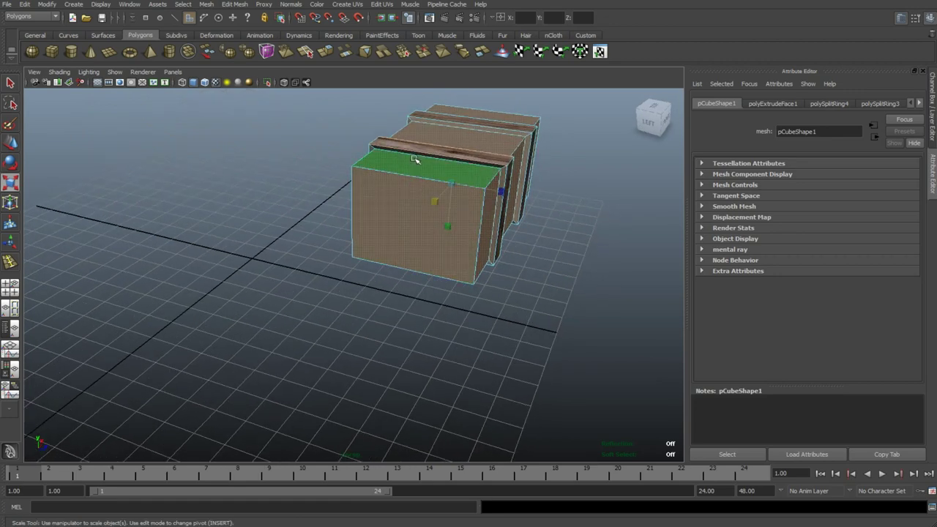
left_click(468, 234)
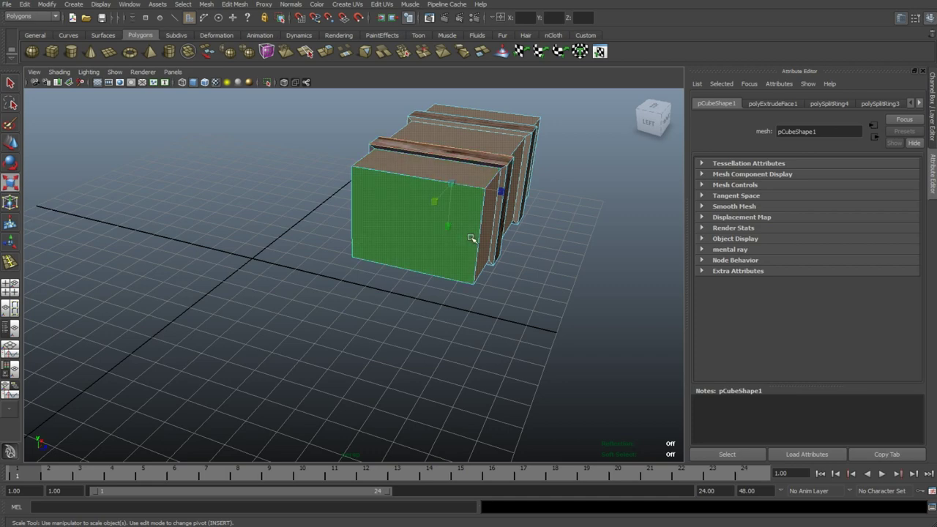
- Tumble around the crate from all sides, then open Assign New Material on the selected front face
scroll(475, 249, "up", 5)
left_click_drag(418, 282, 450, 224, "alt")
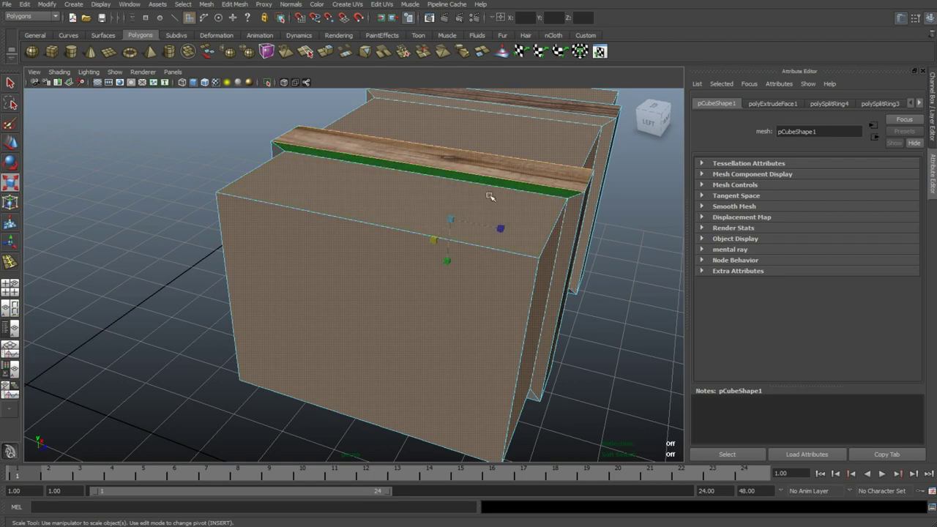
left_click_drag(157, 273, 272, 267, "alt")
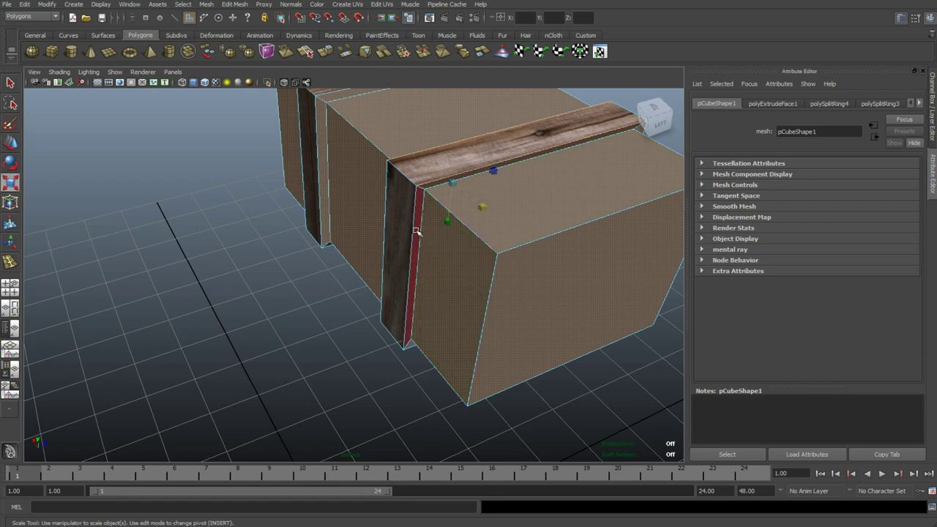
left_click_drag(297, 367, 345, 315, "alt")
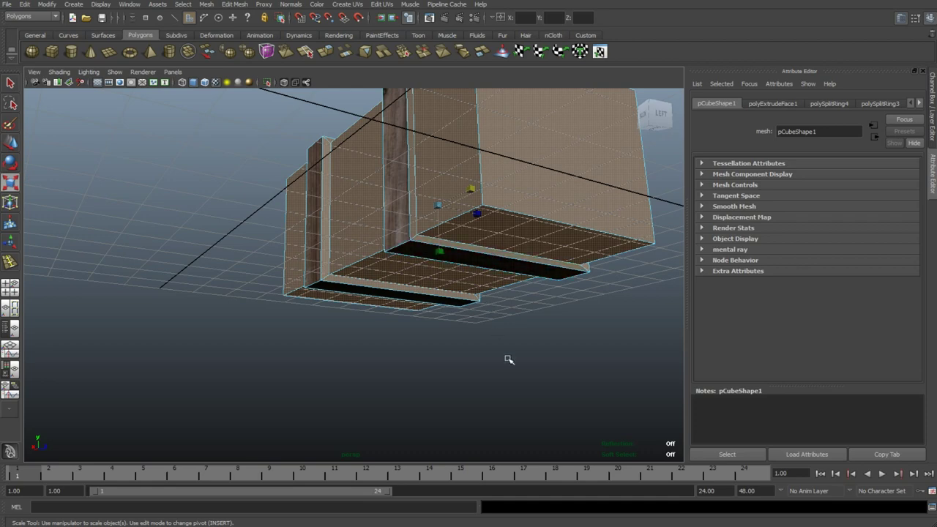
left_click_drag(508, 360, 213, 363, "alt")
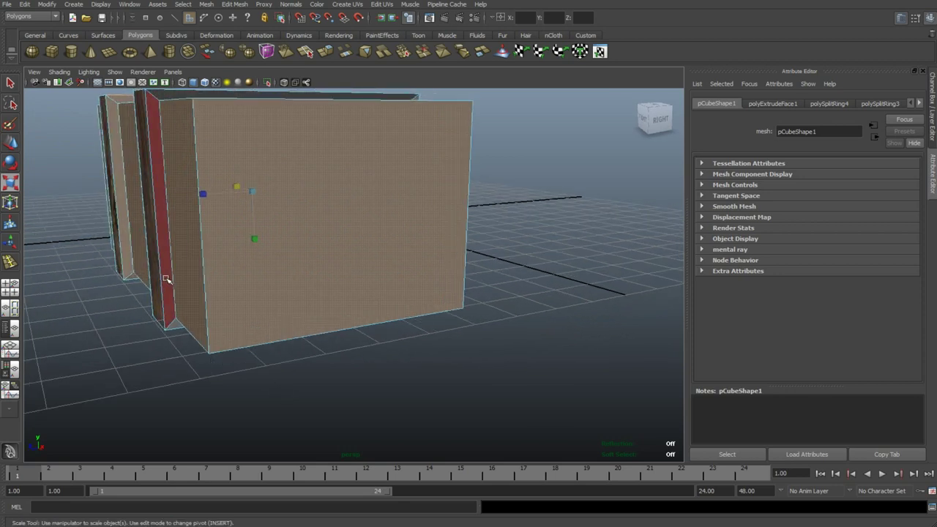
left_click_drag(303, 393, 356, 339, "alt")
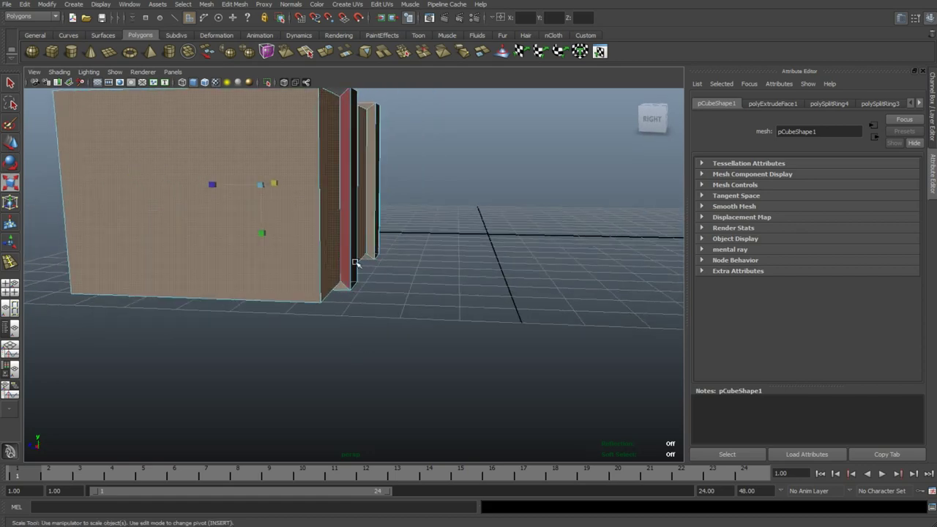
left_click_drag(450, 281, 467, 288, "alt")
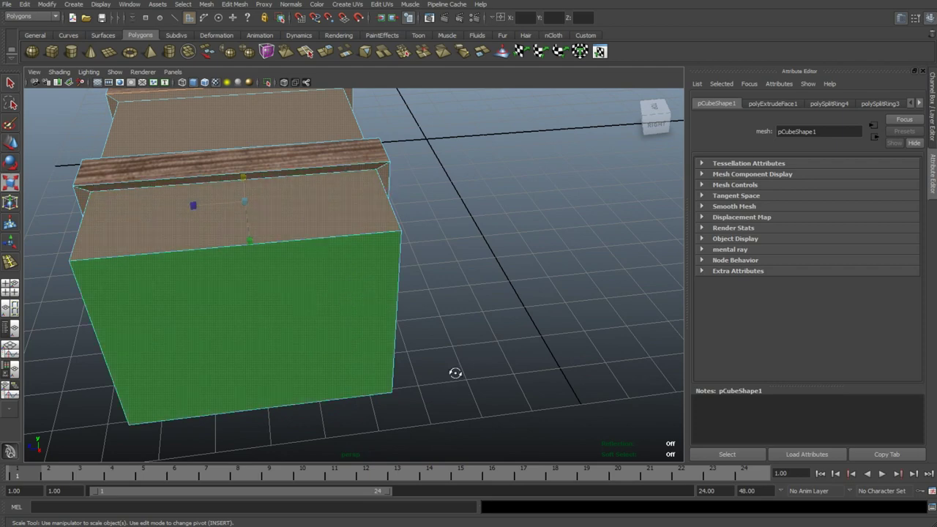
left_click_drag(456, 373, 513, 377, "alt")
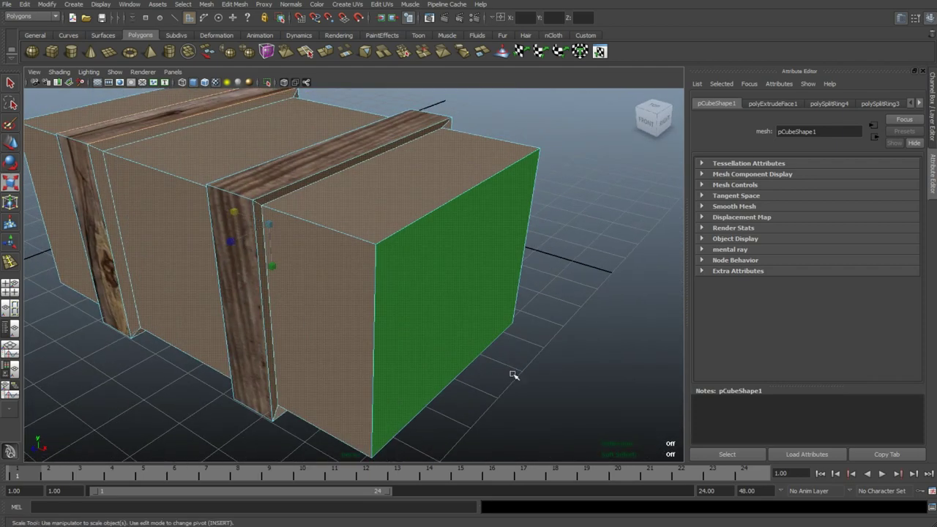
right_click_drag(428, 275, 458, 426)
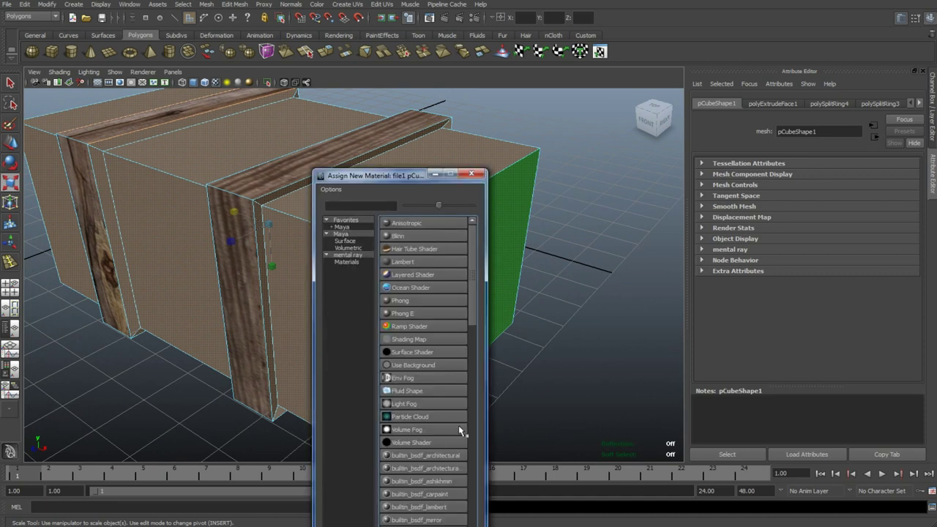
- Assign a new Lambert to the plain faces with a File texture loading wood texture.JPG as Color
left_click(401, 262)
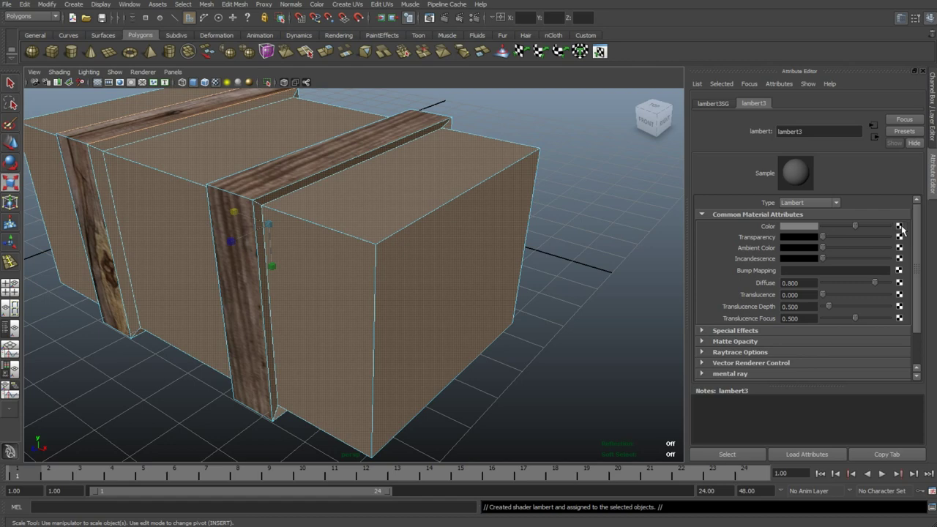
left_click(900, 227)
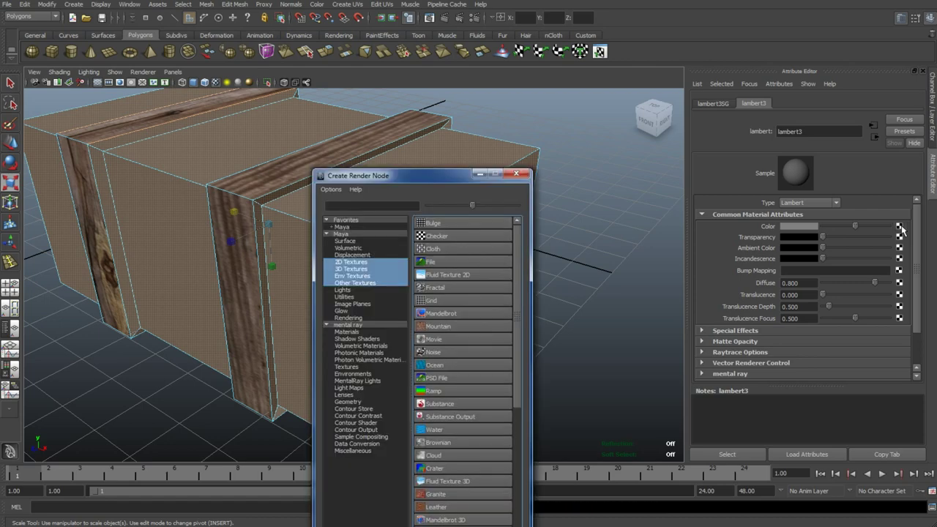
left_click(451, 264)
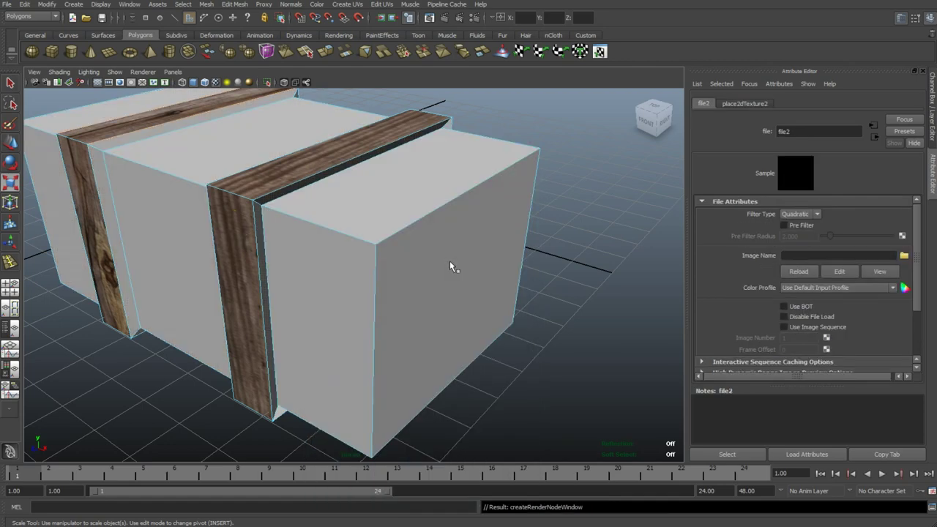
left_click(904, 256)
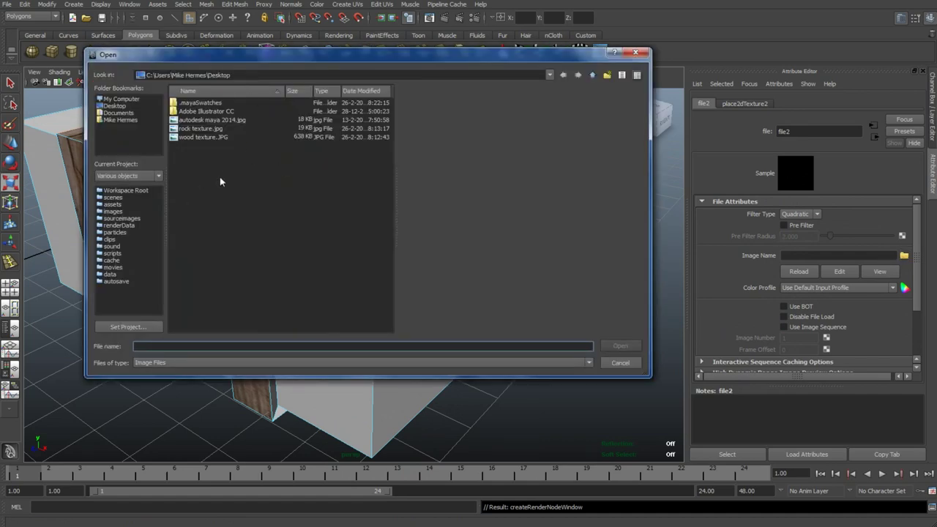
left_click(204, 137)
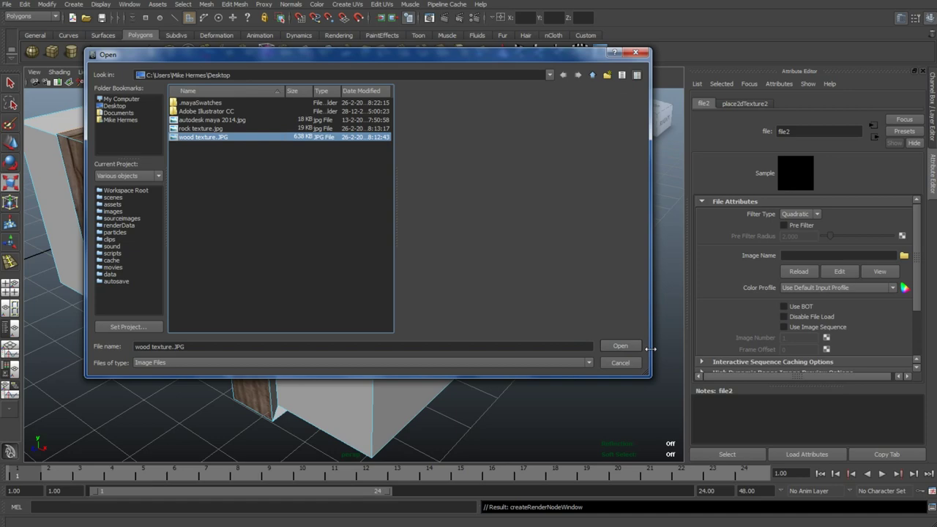
left_click(620, 346)
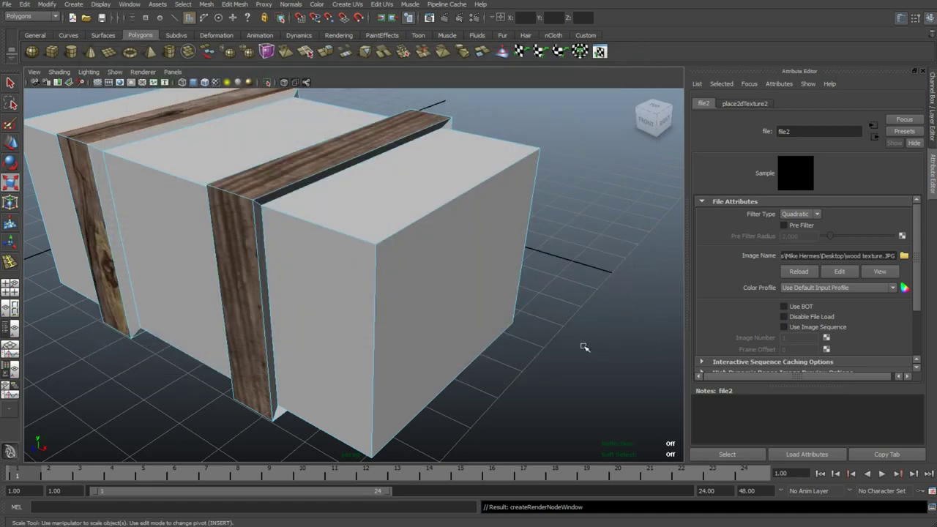
scroll(549, 327, "down", 3)
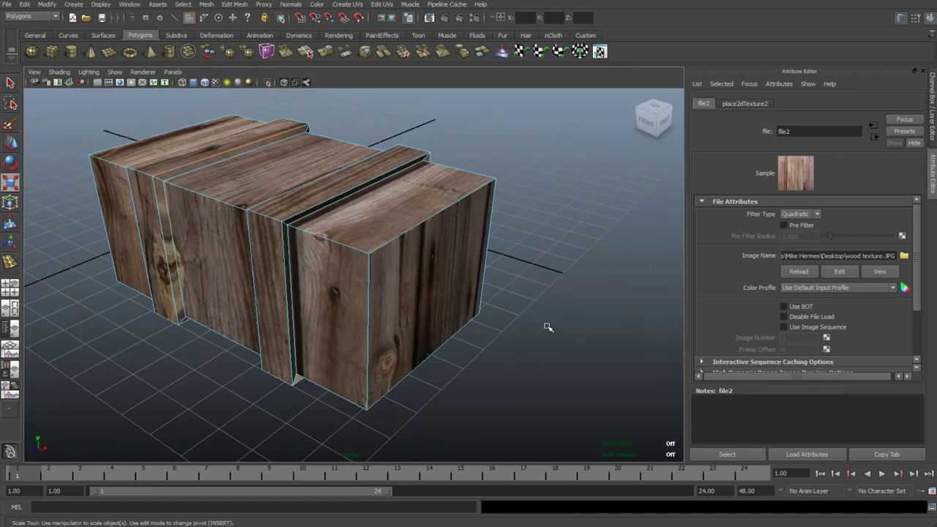
mouse_move(516, 314)
left_mouse_down("alt")
mouse_move(540, 324)
mouse_move(561, 314)
mouse_move(601, 319)
mouse_move(508, 379)
mouse_move(529, 377)
mouse_move(498, 373)
mouse_move(503, 327)
left_mouse_up("alt")
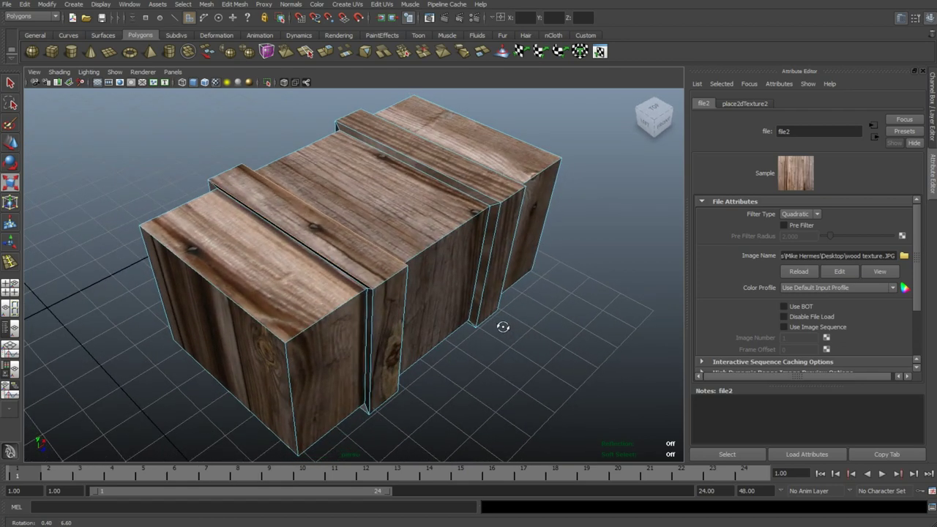
scroll(741, 253, "down", 2)
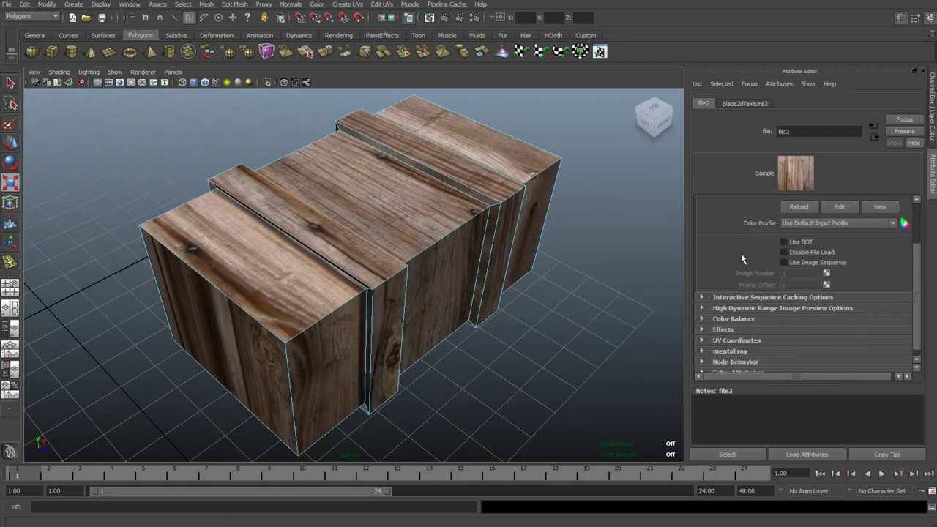
scroll(749, 278, "up", 2)
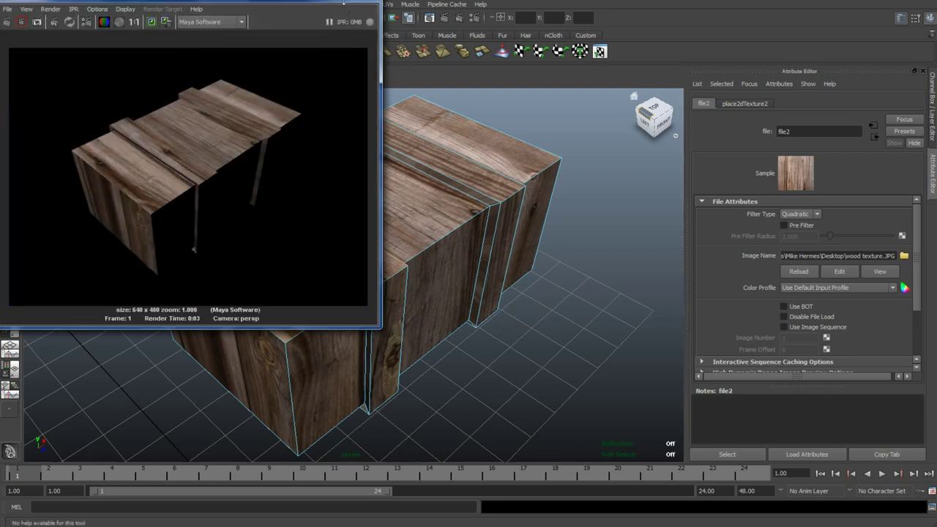
left_click_drag(347, 7, 346, 33)
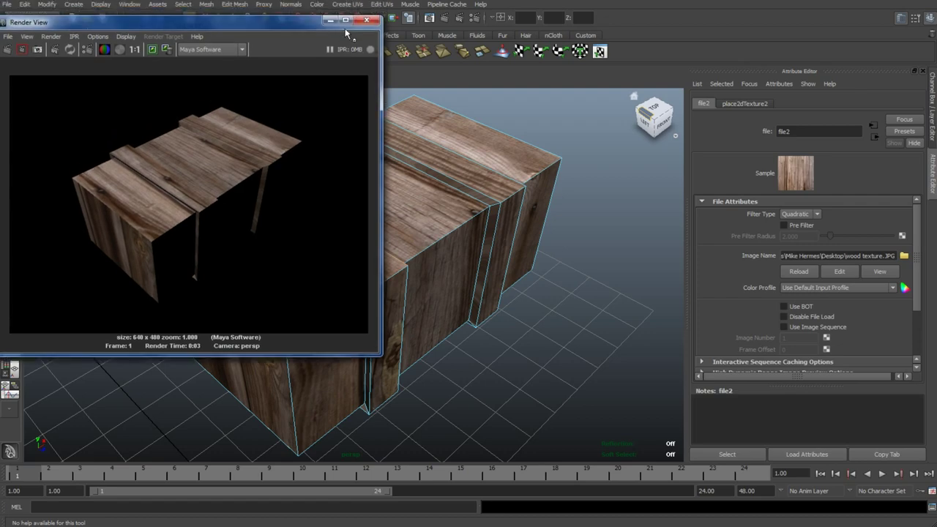
- Close the test render, select the crate to check its material attributes, then deselect it
left_click(331, 24)
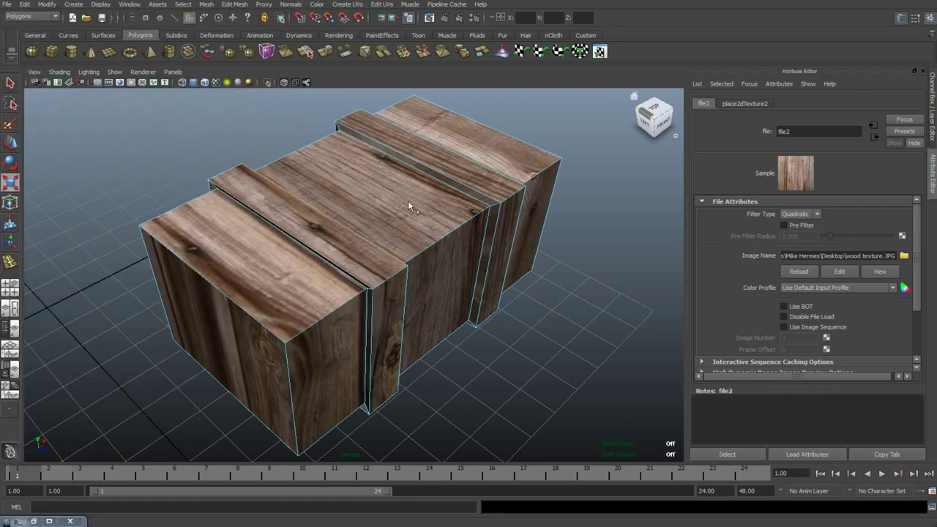
scroll(483, 322, "down", 5)
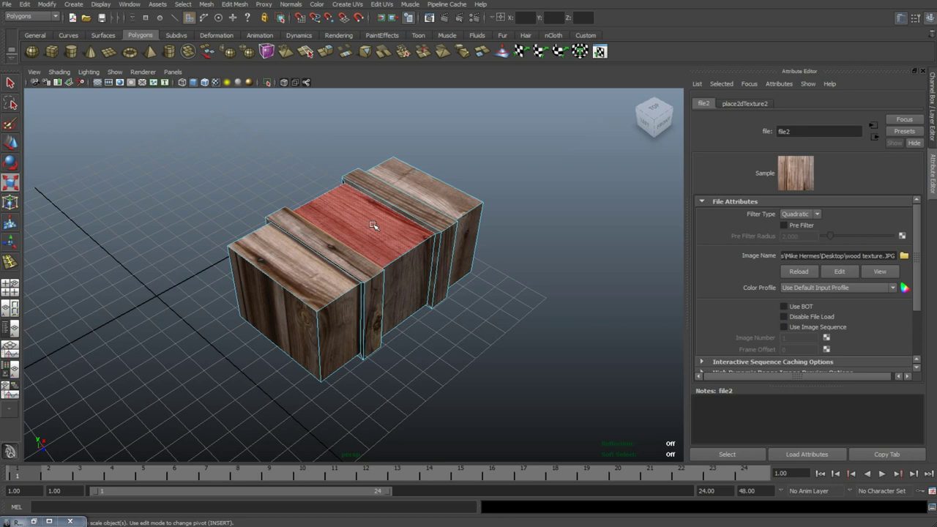
right_click_drag(374, 226, 416, 213)
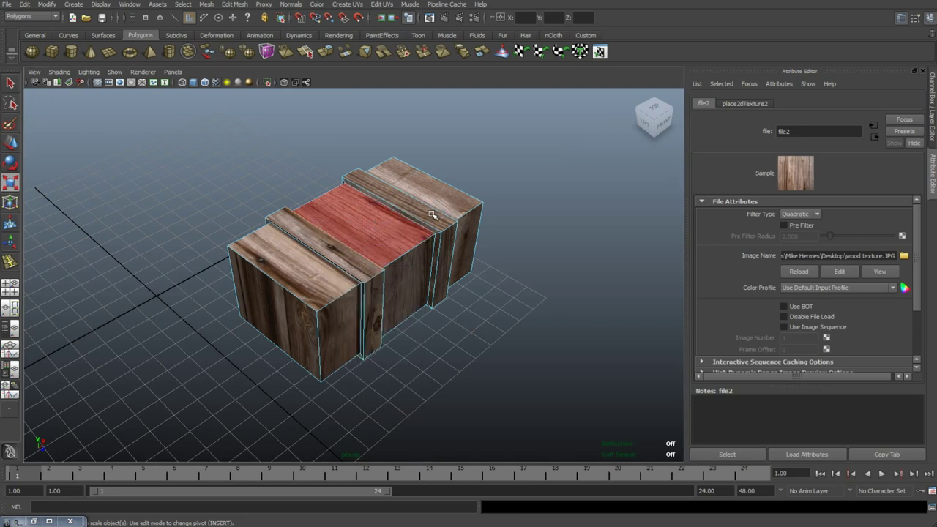
left_click(388, 229)
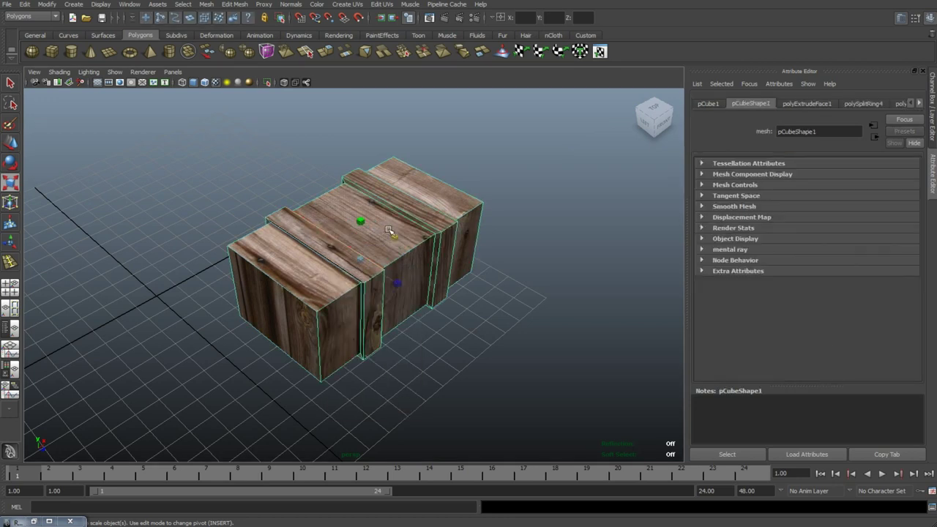
right_click_drag(389, 230, 410, 372)
right_click_drag(493, 352, 498, 344)
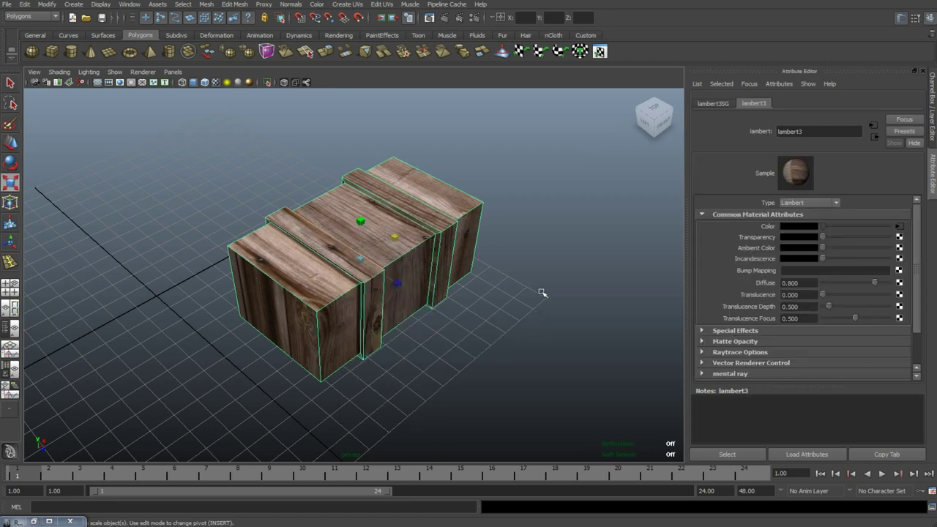
left_click(551, 277)
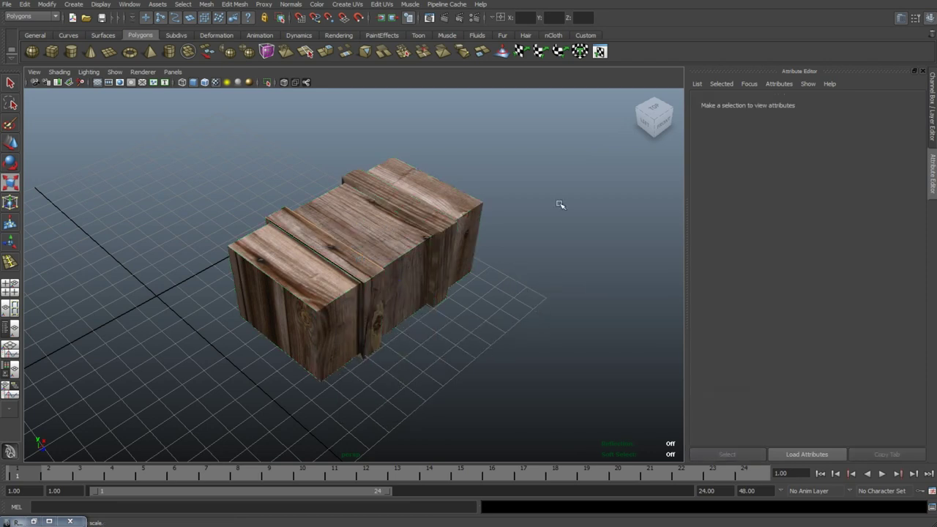
- Tumble the view and pan so the crate sits on the right, clearing the grid centre
mouse_move(521, 312)
left_mouse_down("alt")
mouse_move(504, 297)
mouse_move(519, 302)
left_mouse_up("alt")
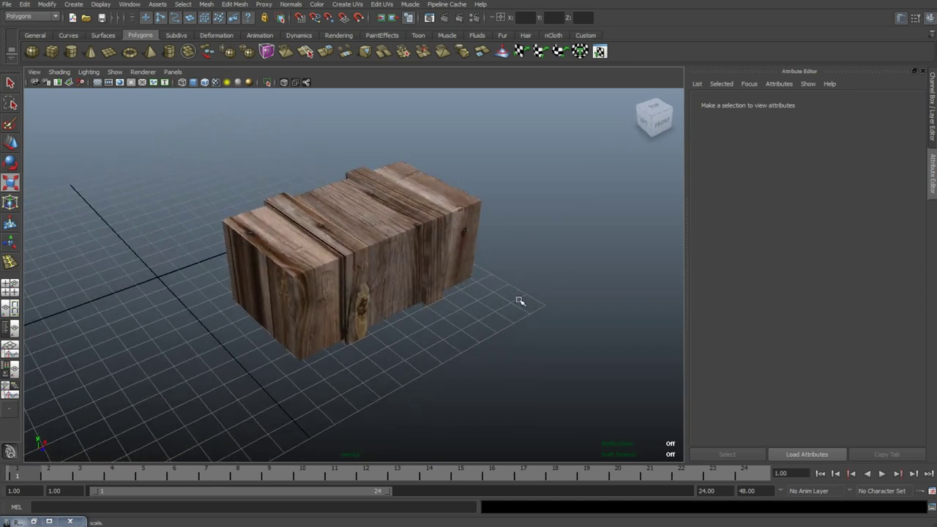
left_click_drag(512, 307, 531, 314, "alt")
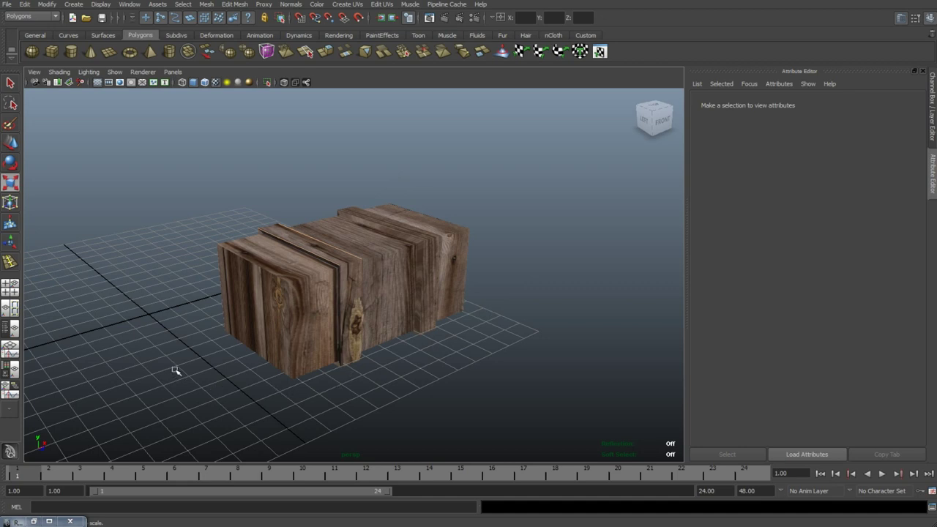
middle_click_drag(177, 368, 384, 331, "alt")
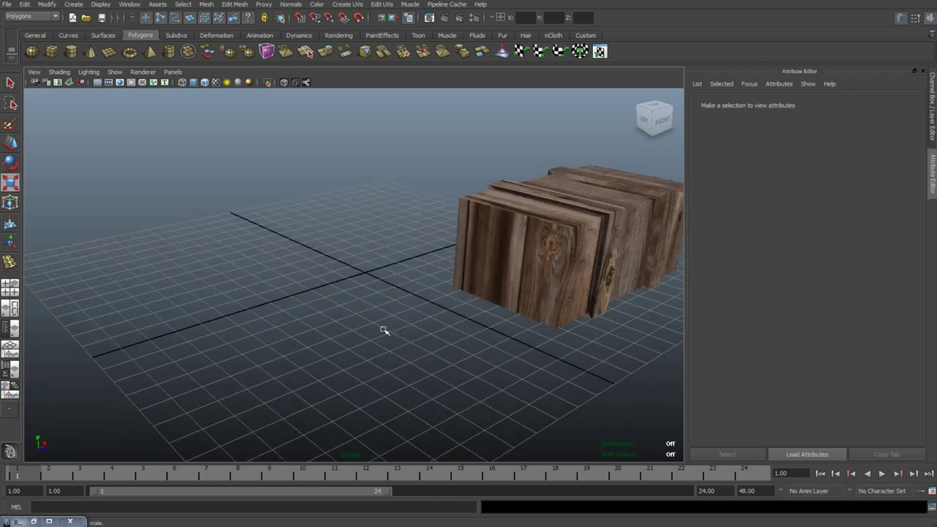
- Create a polygon sphere beside the crate with 20 axis and 20 height subdivisions
left_click(32, 52)
left_click_drag(286, 349, 350, 359)
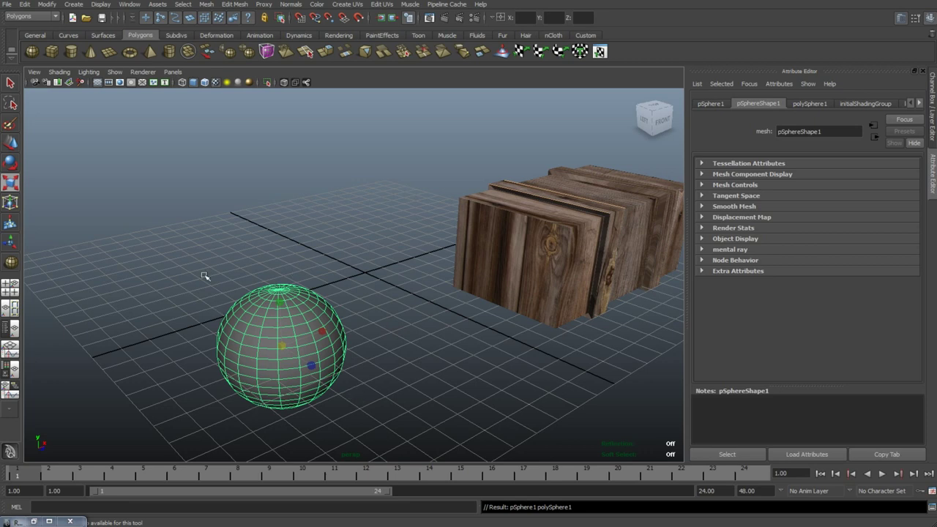
left_click(811, 104)
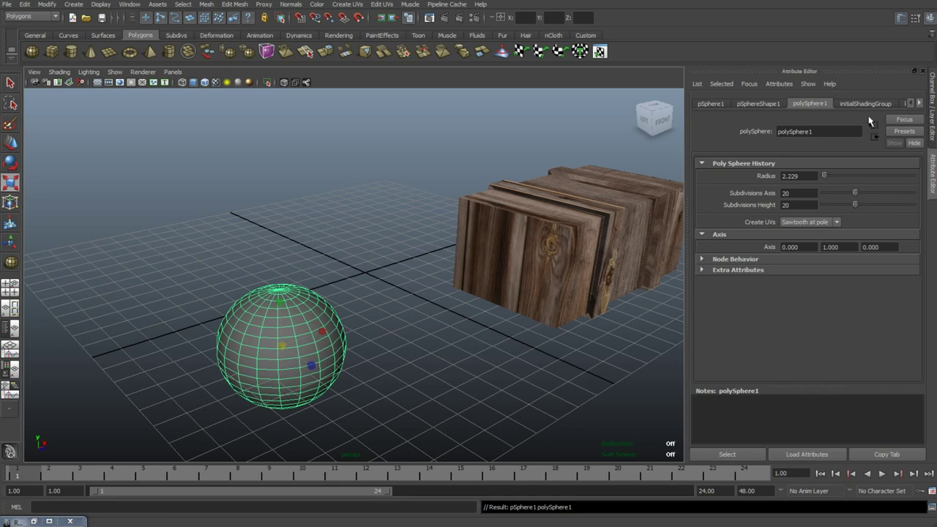
mouse_move(858, 196)
left_mouse_down()
mouse_move(886, 196)
mouse_move(853, 192)
mouse_move(862, 205)
left_mouse_up()
left_click_drag(802, 192, 760, 196)
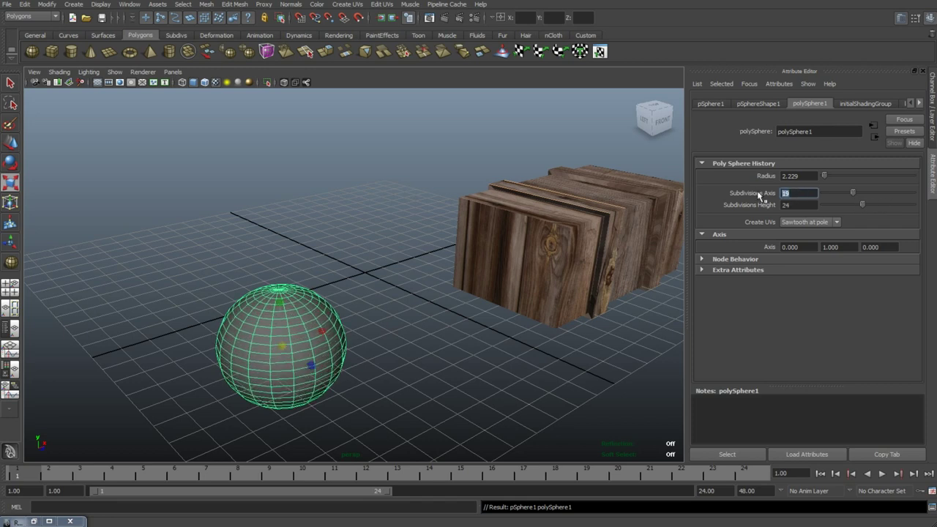
type("20")
key("Tab")
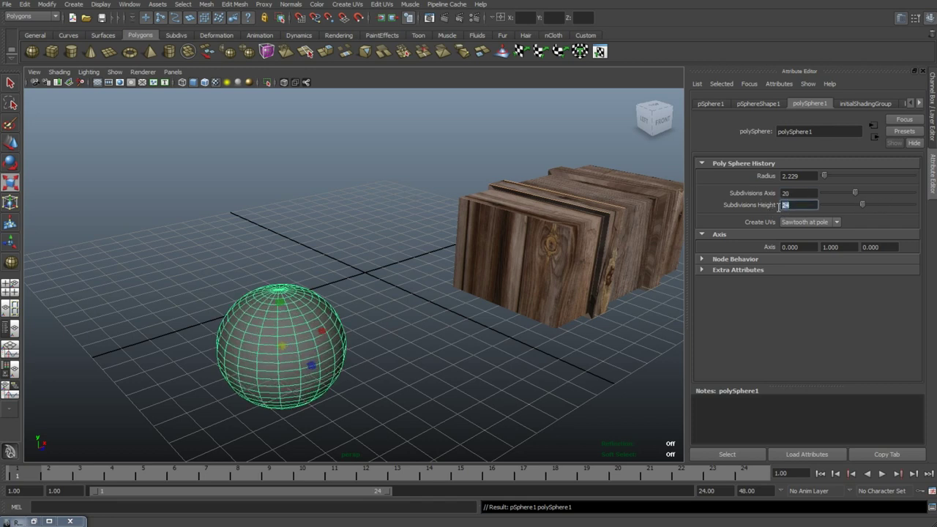
type("20")
key("Return")
left_click(630, 364)
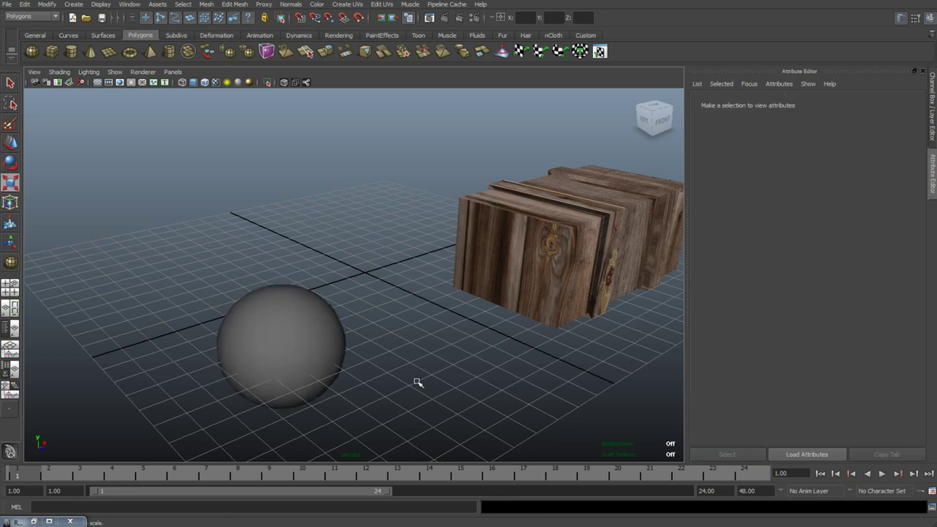
left_click(293, 330)
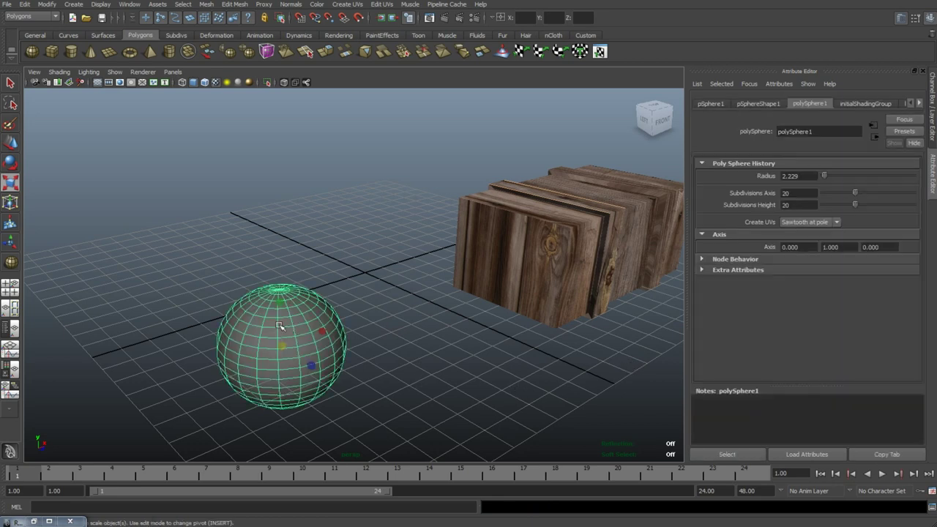
- Sculpt bumps and dents into the sphere's top, sides and base, then tumble to check the shape
right_click_drag(279, 330, 244, 316, "shift")
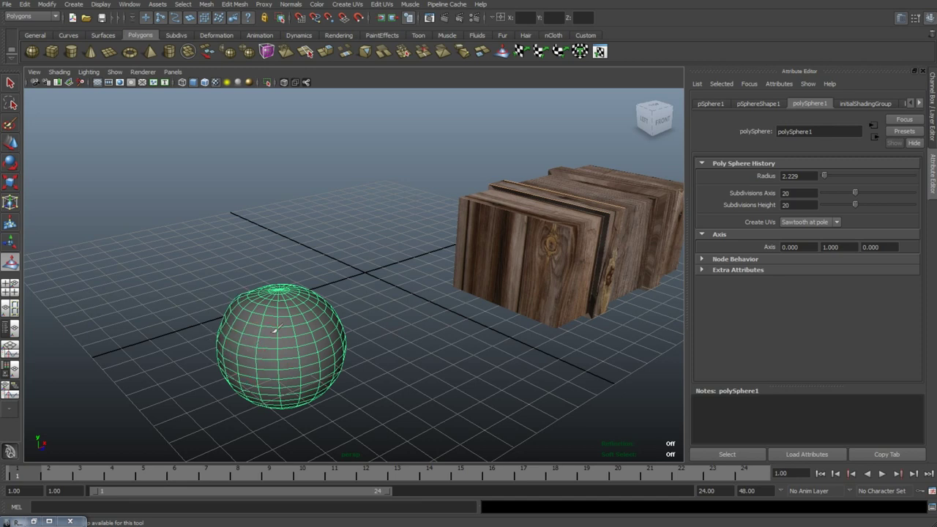
left_click_drag(277, 330, 287, 266)
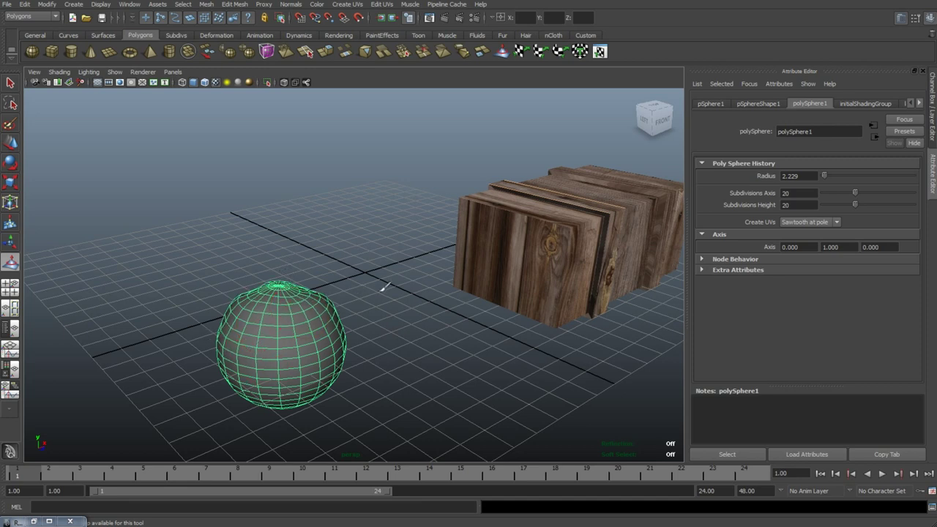
mouse_move(315, 405)
left_mouse_down()
mouse_move(273, 384)
mouse_move(215, 401)
left_mouse_up()
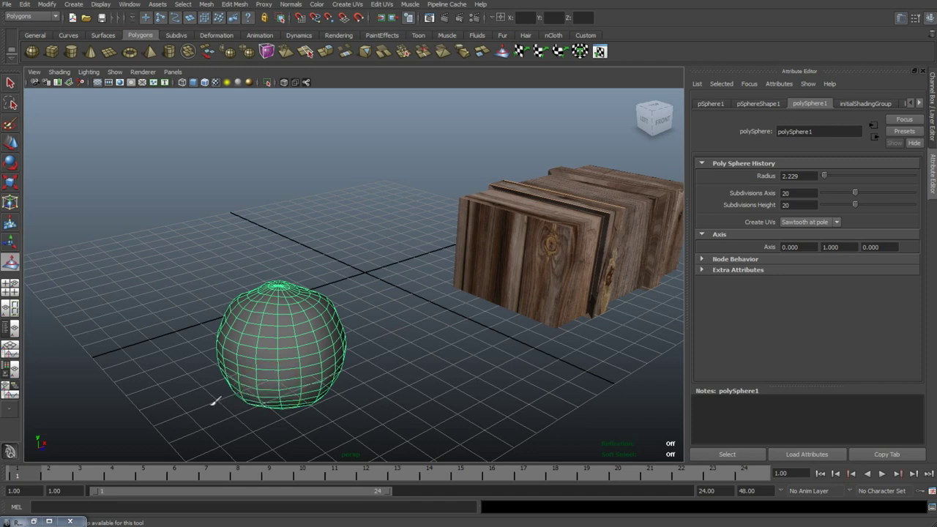
left_click_drag(249, 356, 345, 387)
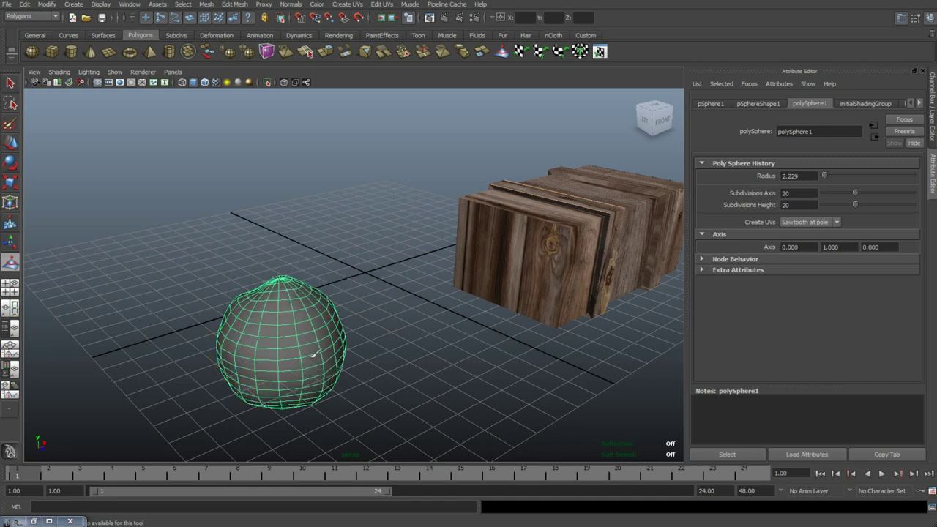
mouse_move(344, 329)
left_mouse_down()
mouse_move(347, 362)
mouse_move(341, 316)
left_mouse_up()
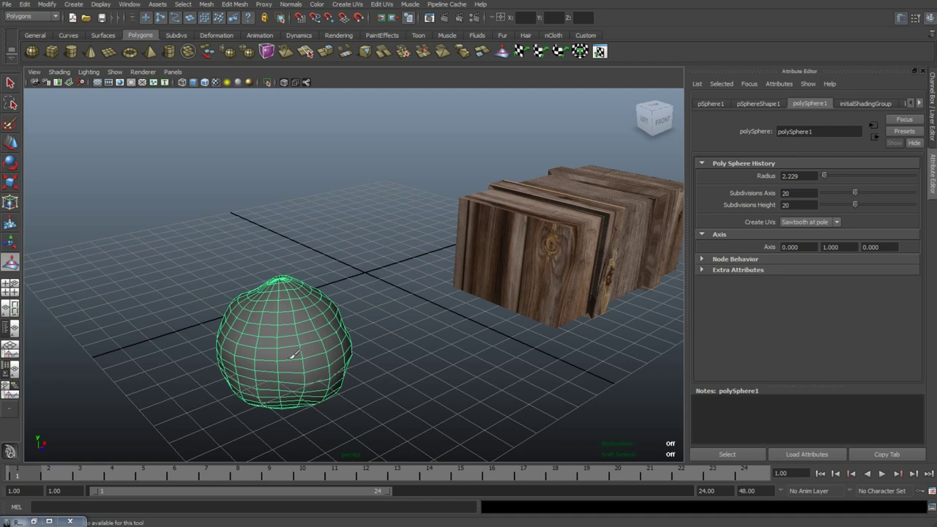
mouse_move(293, 351)
left_mouse_down()
mouse_move(220, 330)
mouse_move(242, 308)
mouse_move(220, 326)
mouse_move(271, 336)
mouse_move(297, 302)
mouse_move(308, 330)
mouse_move(293, 413)
mouse_move(266, 377)
mouse_move(220, 344)
mouse_move(324, 414)
mouse_move(261, 414)
mouse_move(368, 418)
mouse_move(497, 334)
left_mouse_up()
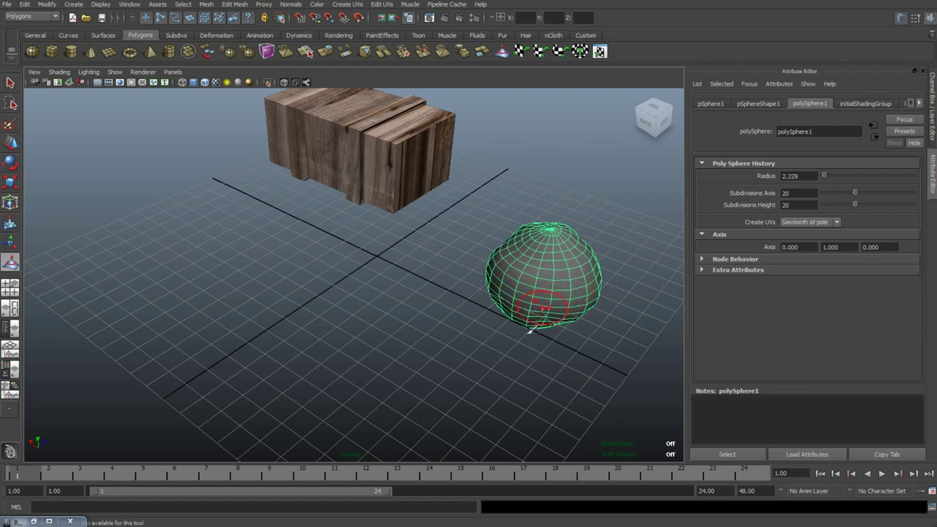
mouse_move(528, 397)
left_mouse_down("alt")
mouse_move(552, 415)
mouse_move(461, 379)
mouse_move(485, 335)
left_mouse_up("alt")
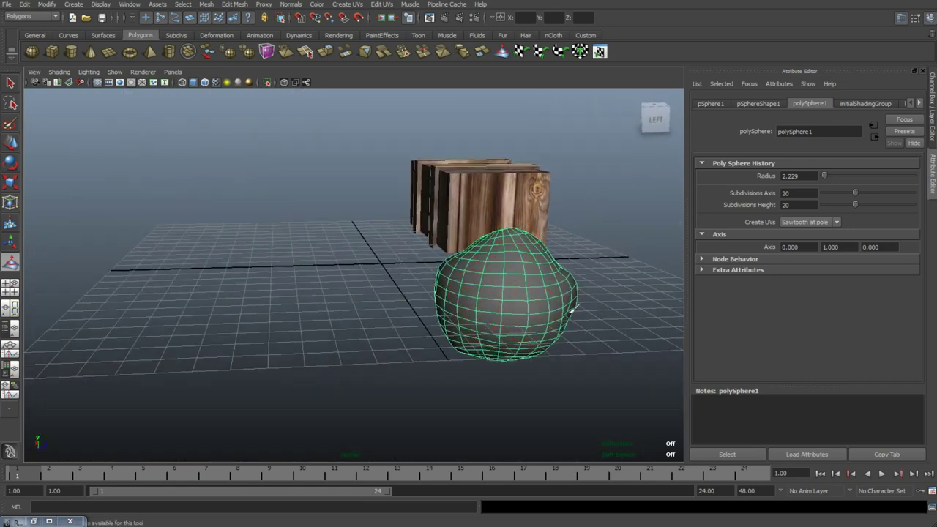
left_click_drag(510, 388, 492, 378, "alt")
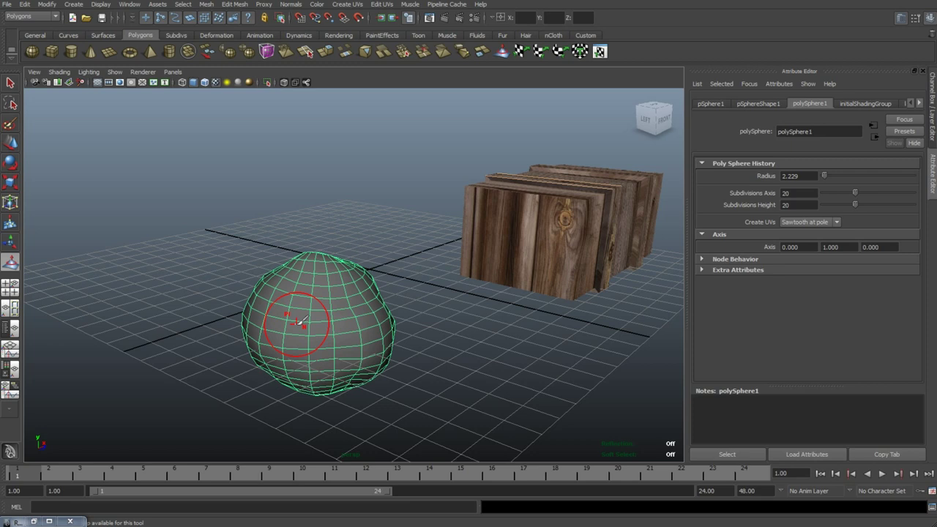
- Leave sculpting and assign a new Lambert material to the sphere
key("q")
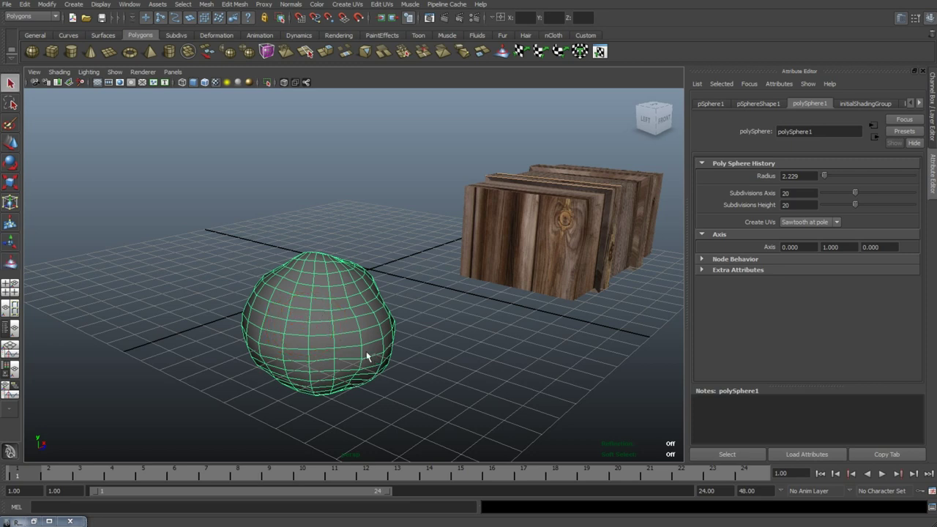
right_click(319, 311)
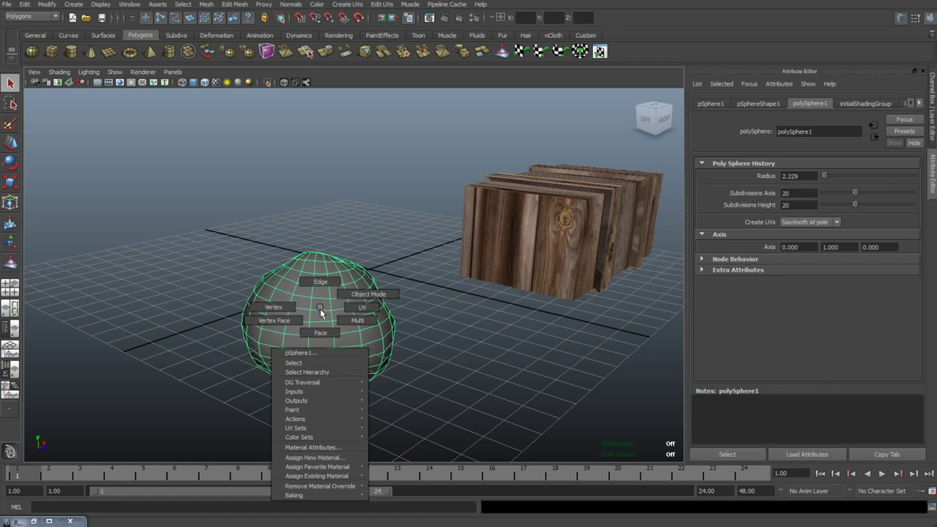
left_click(315, 457)
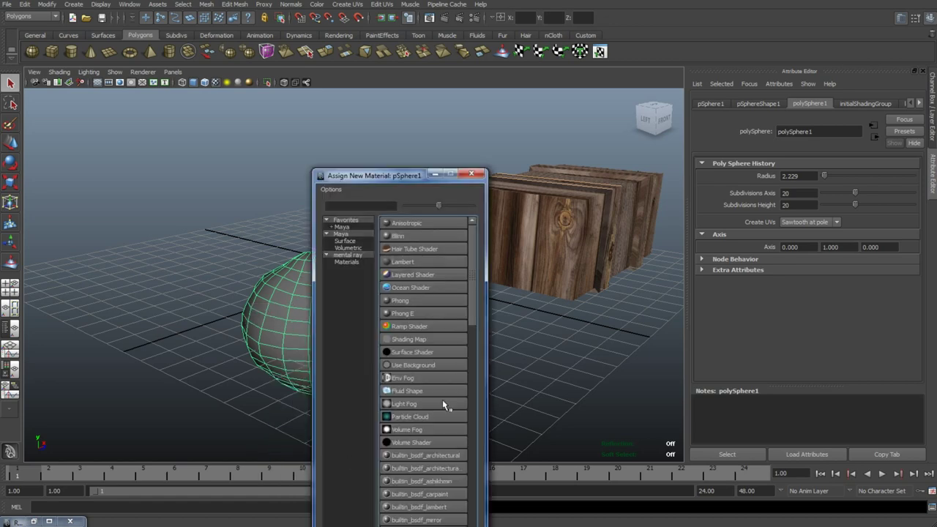
left_click(408, 263)
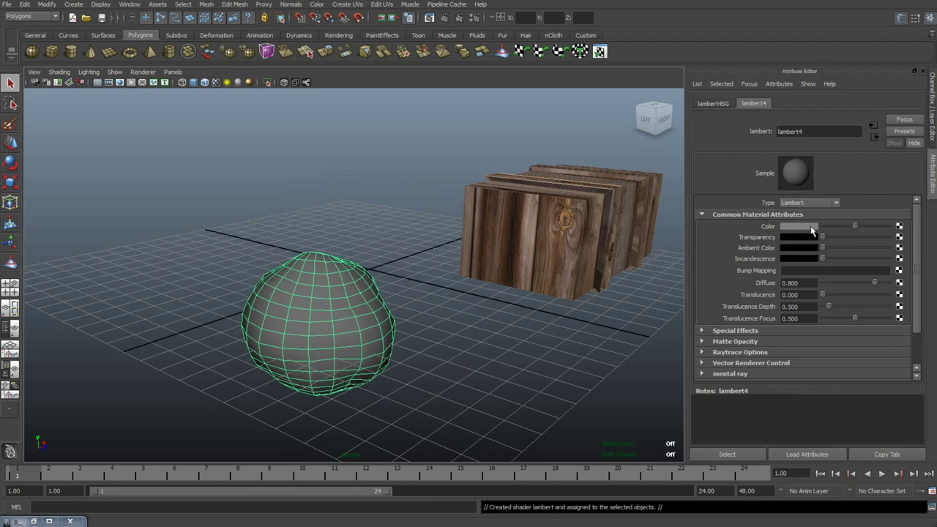
- Map the material's Color to a File texture loading rock texture.jpg, then inspect the rock
left_click(900, 228)
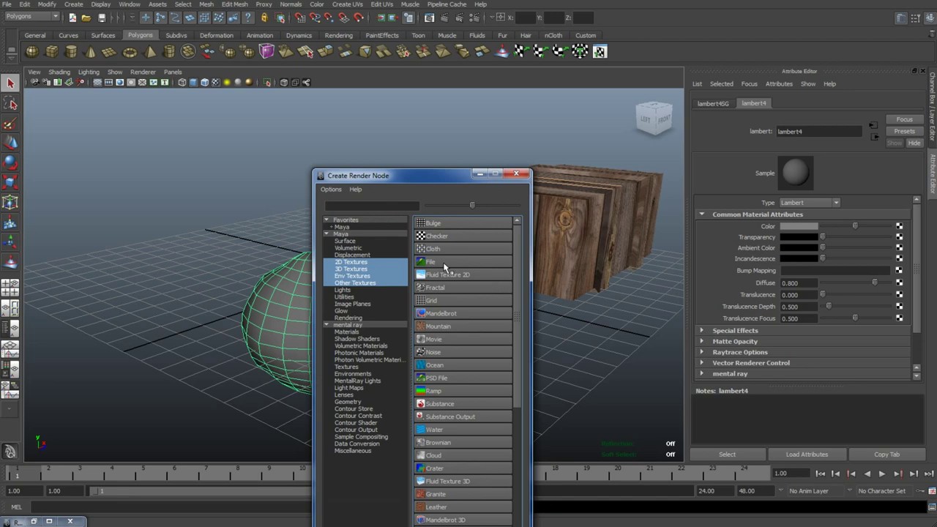
left_click(433, 267)
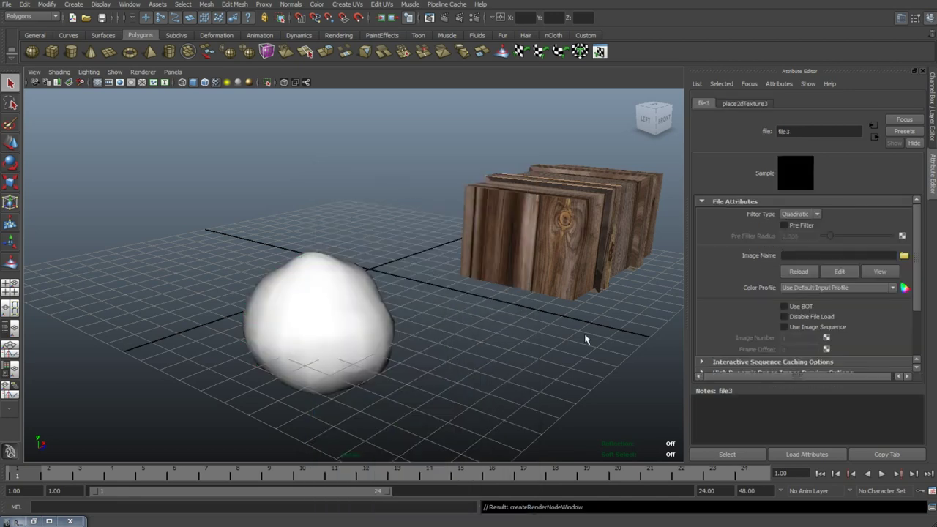
left_click(904, 256)
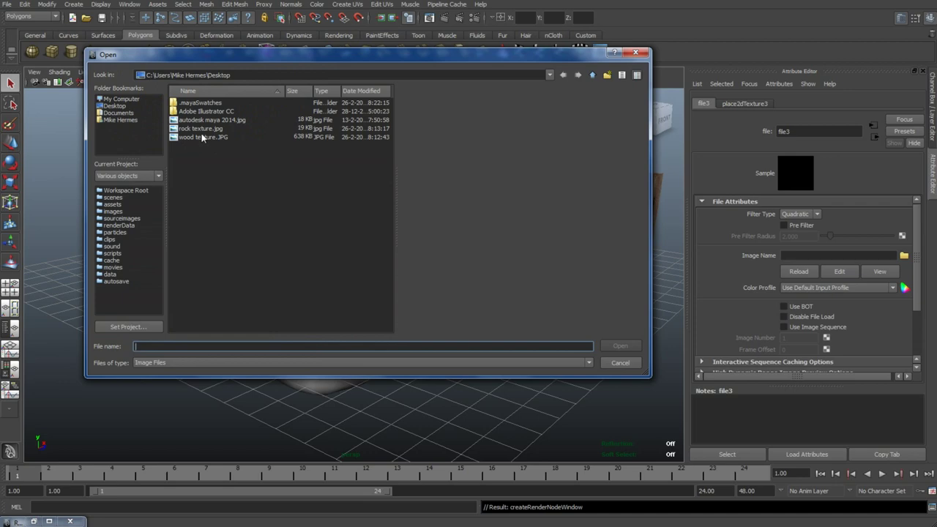
left_click(197, 129)
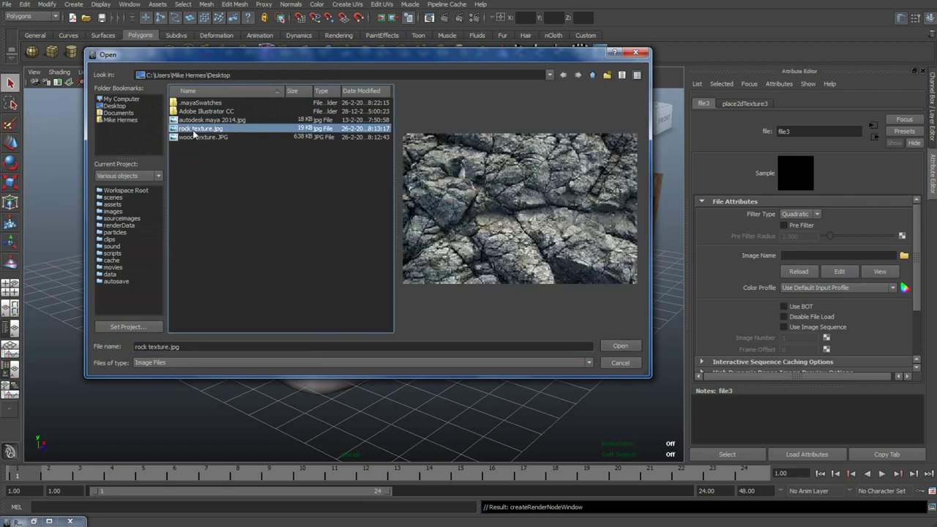
left_click(624, 347)
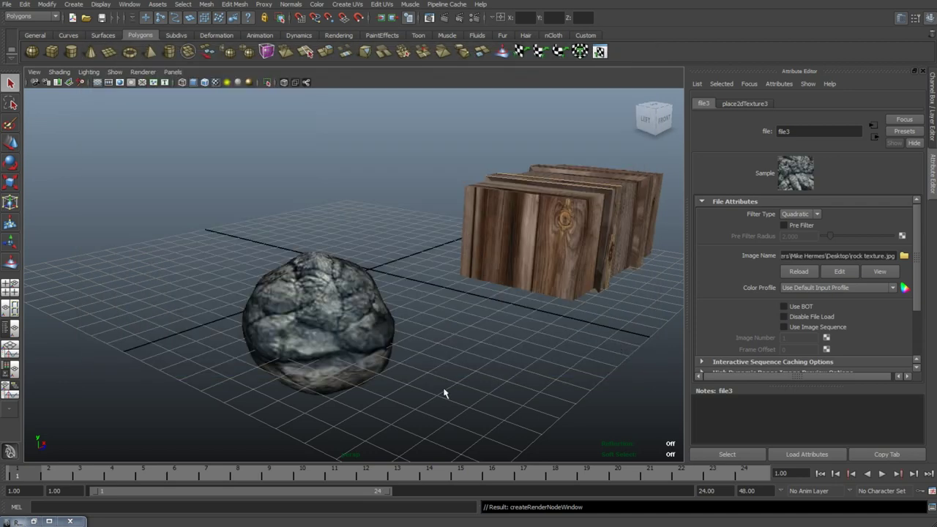
mouse_move(393, 394)
left_mouse_down("alt")
mouse_move(416, 391)
mouse_move(497, 429)
mouse_move(508, 449)
mouse_move(457, 424)
mouse_move(423, 390)
mouse_move(408, 391)
left_mouse_up("alt")
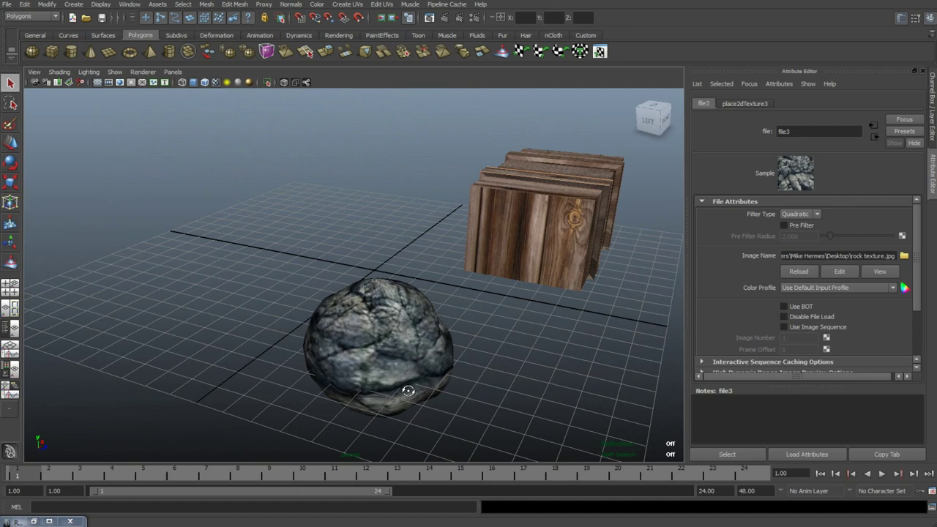
scroll(447, 404, "up", 3)
mouse_move(552, 395)
left_mouse_down("alt")
mouse_move(554, 380)
mouse_move(561, 395)
left_mouse_up("alt")
scroll(562, 394, "down", 3)
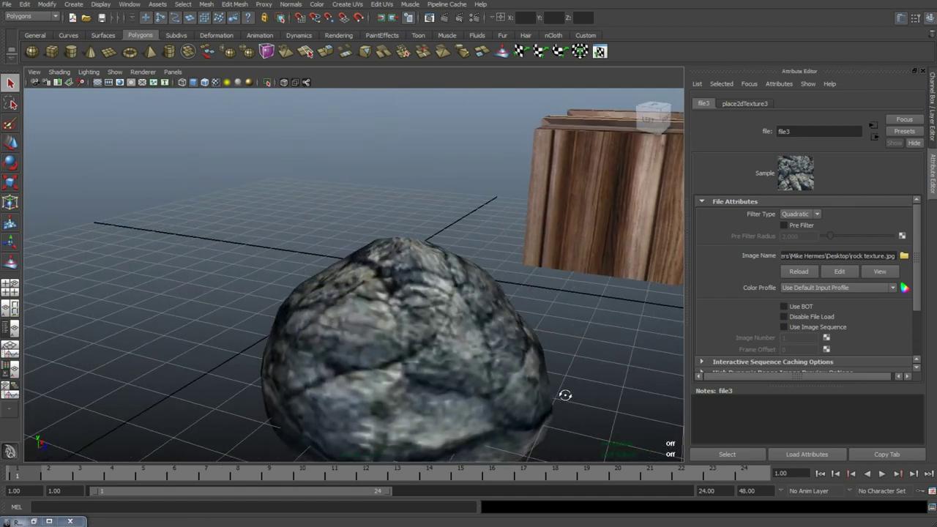
scroll(524, 368, "down", 3)
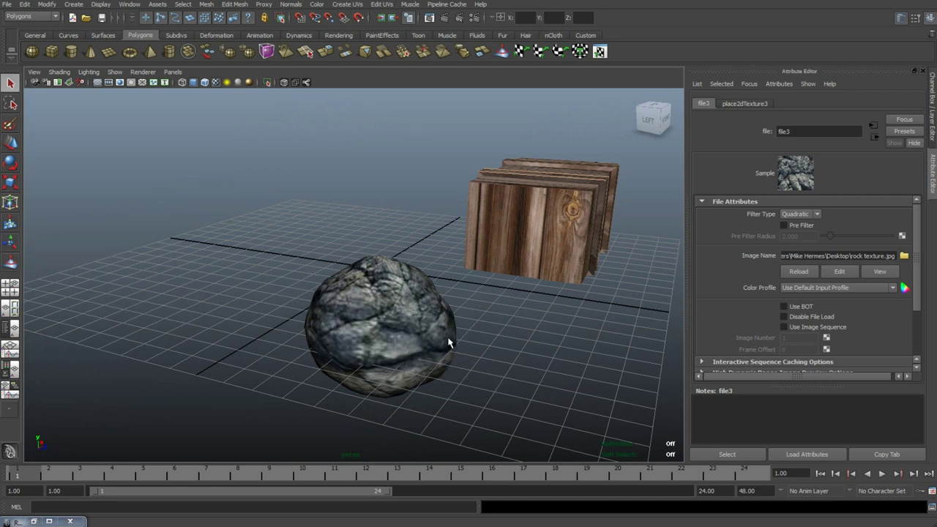
- Map lambert4's Bump Mapping to a File texture, file4, loading rock texture.jpg
left_click(390, 313)
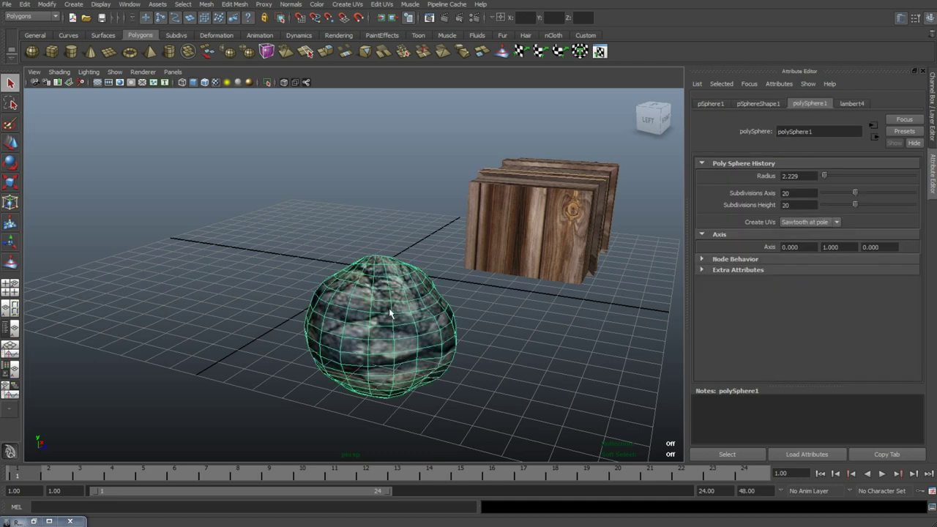
left_click(857, 104)
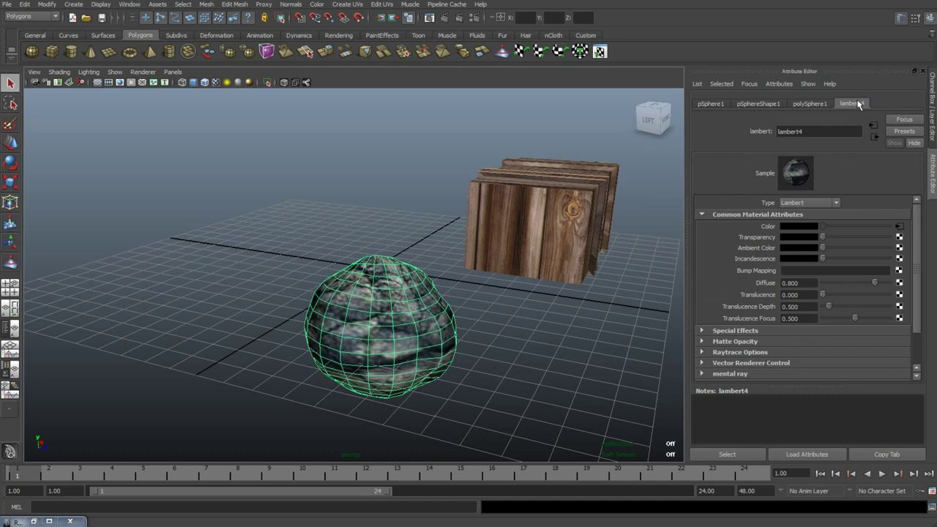
left_click(899, 270)
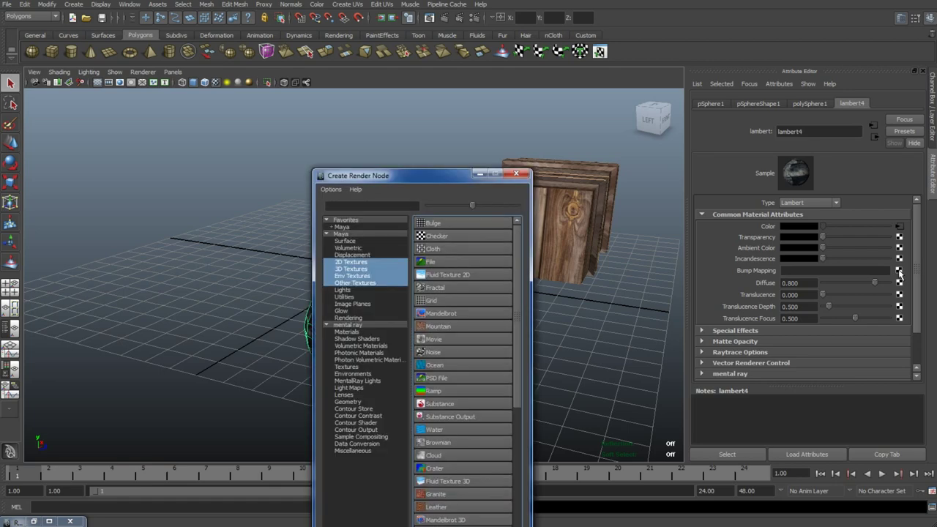
left_click(435, 261)
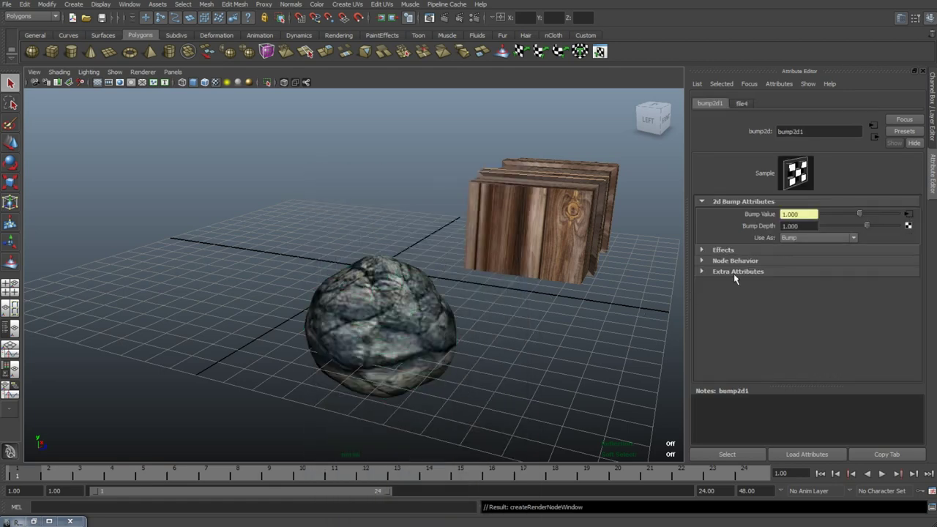
left_click(908, 216)
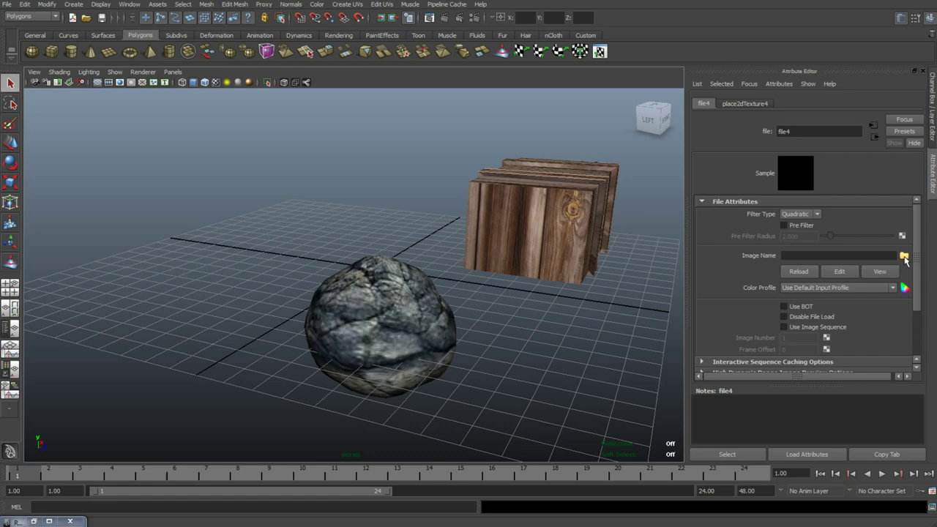
left_click(904, 257)
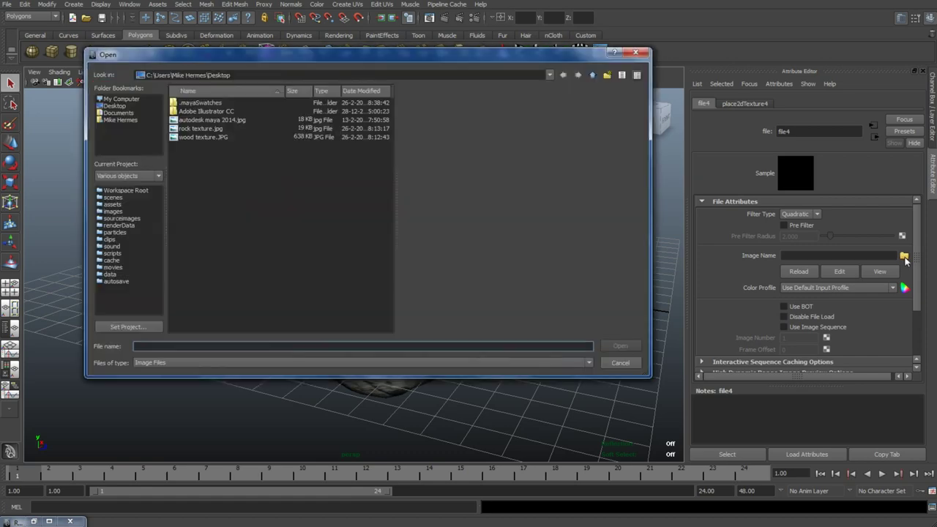
left_click(208, 128)
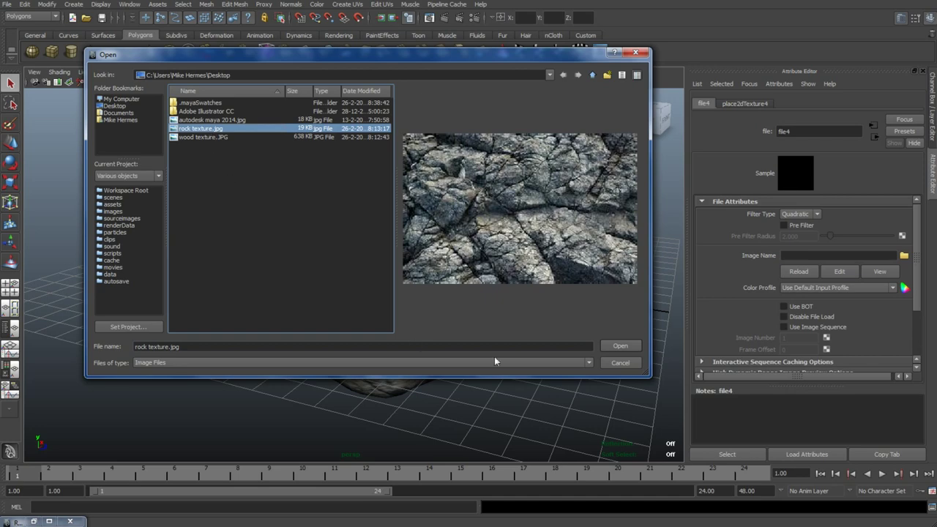
left_click(621, 348)
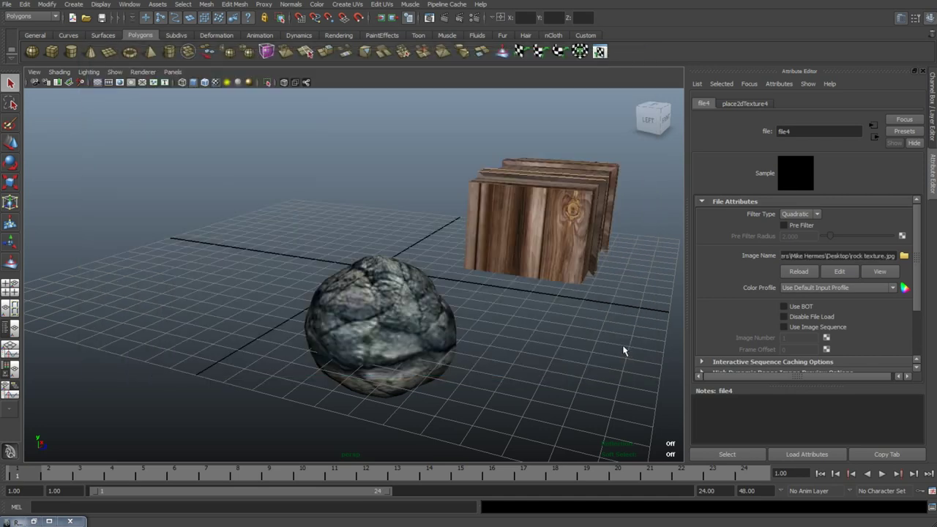
left_click(734, 454)
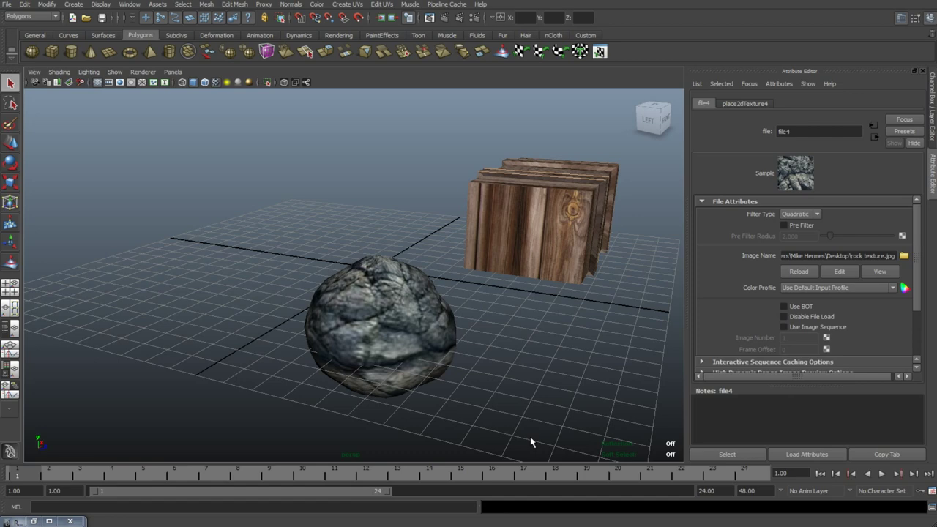
- Reframe the rock and crate, and set Maya Software anti-aliasing quality to Production quality
left_click_drag(512, 392, 461, 375, "alt")
middle_click_drag(462, 375, 424, 368, "alt")
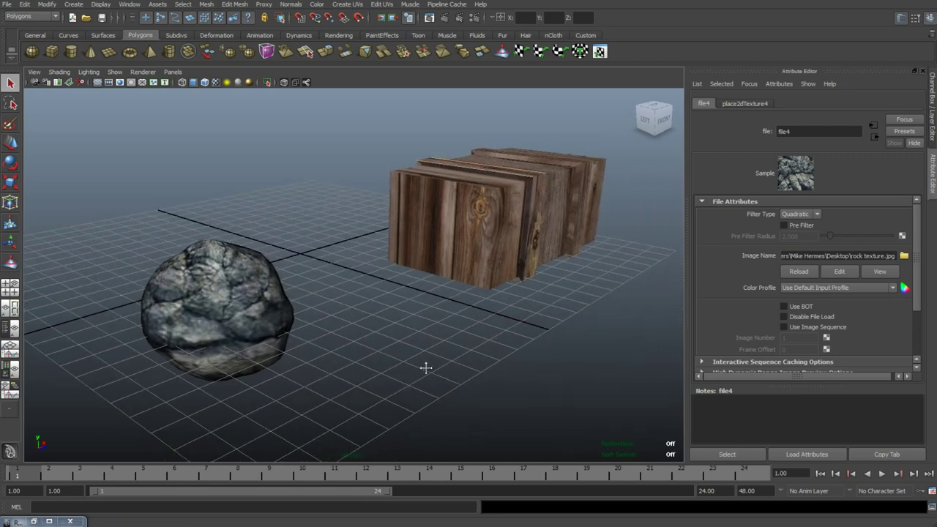
left_click(475, 19)
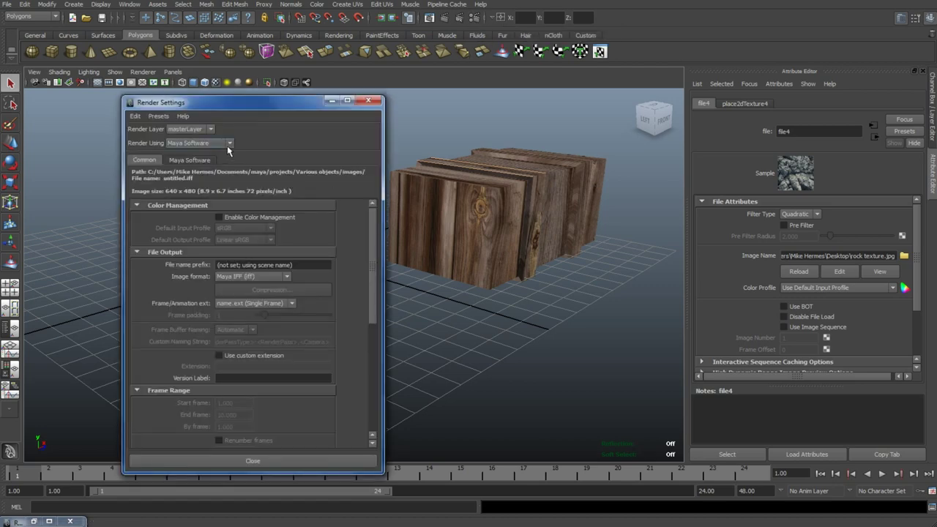
scroll(304, 289, "down", 3)
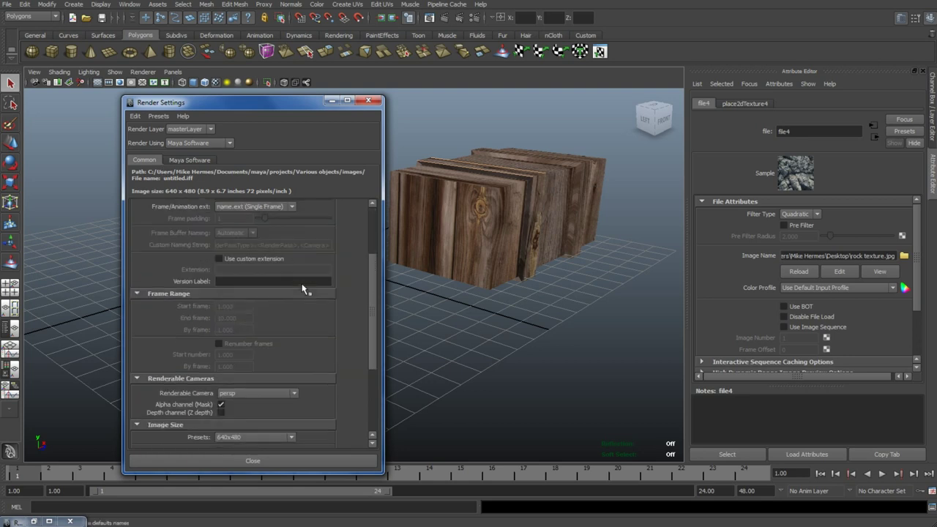
left_click(192, 159)
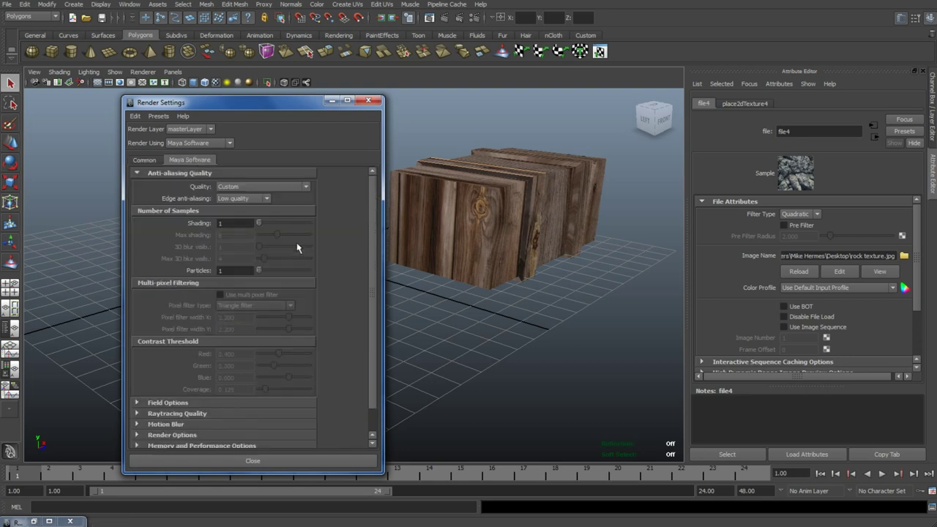
left_click(307, 187)
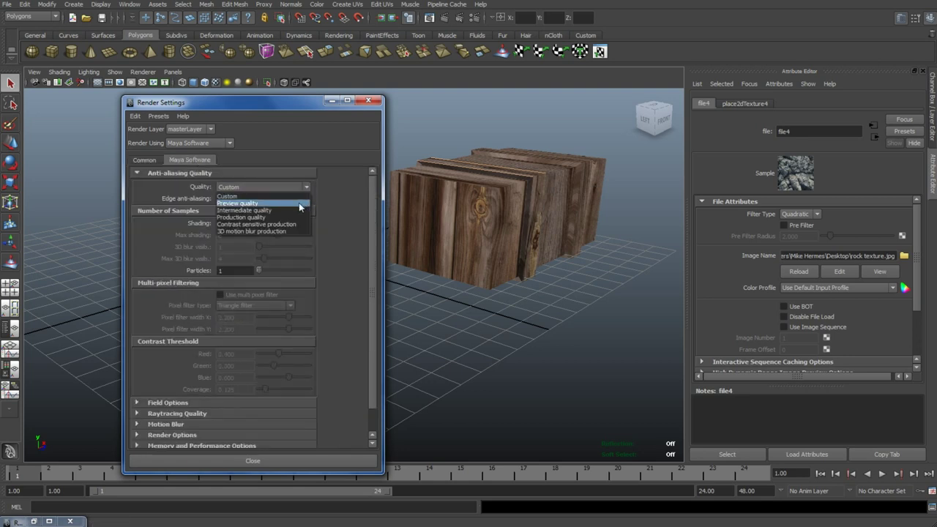
left_click(291, 217)
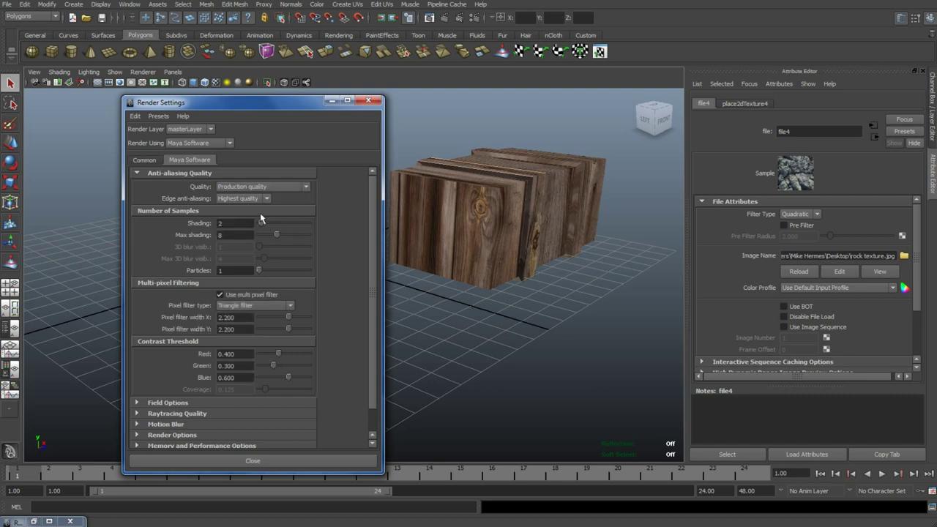
- Set the Image Size preset to HD 720 (1280x720) and minimize Render Settings
left_click(145, 161)
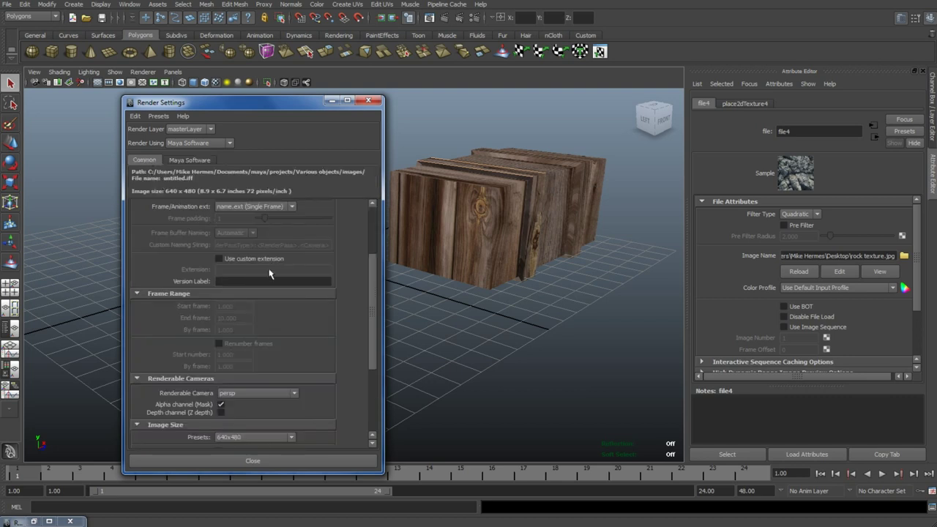
scroll(298, 285, "down", 5)
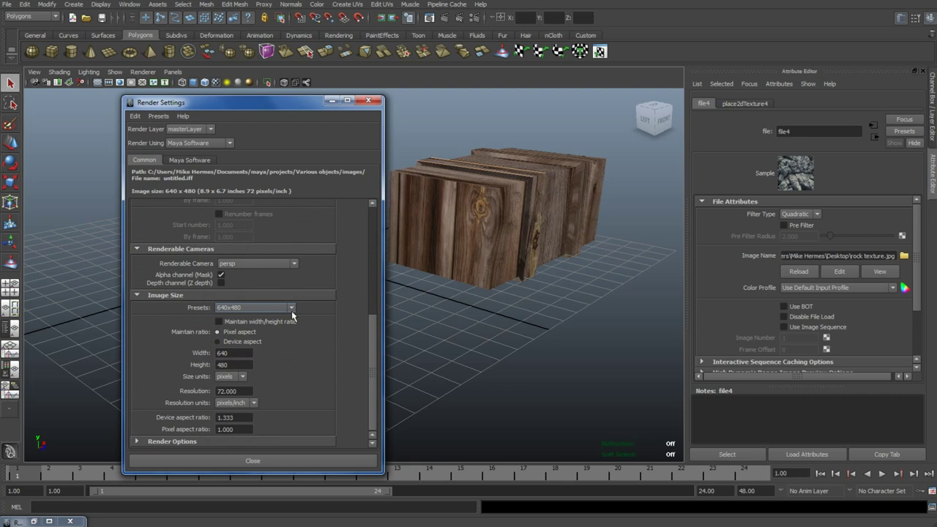
left_click(291, 308)
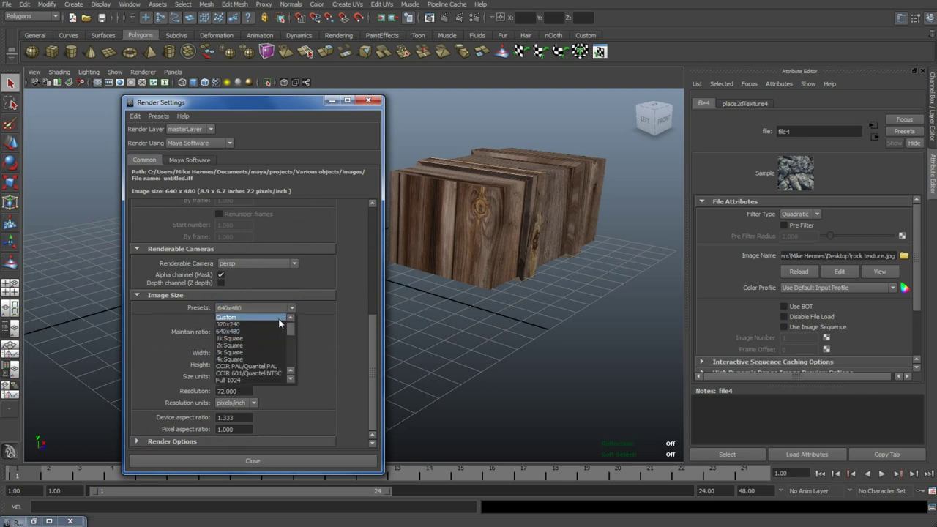
scroll(278, 326, "down", 1)
scroll(278, 326, "down", 2)
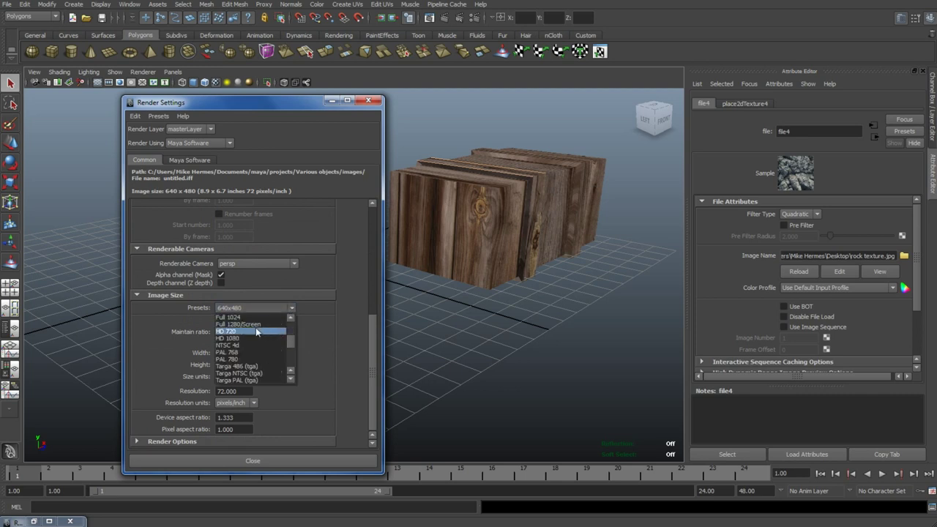
left_click(256, 328)
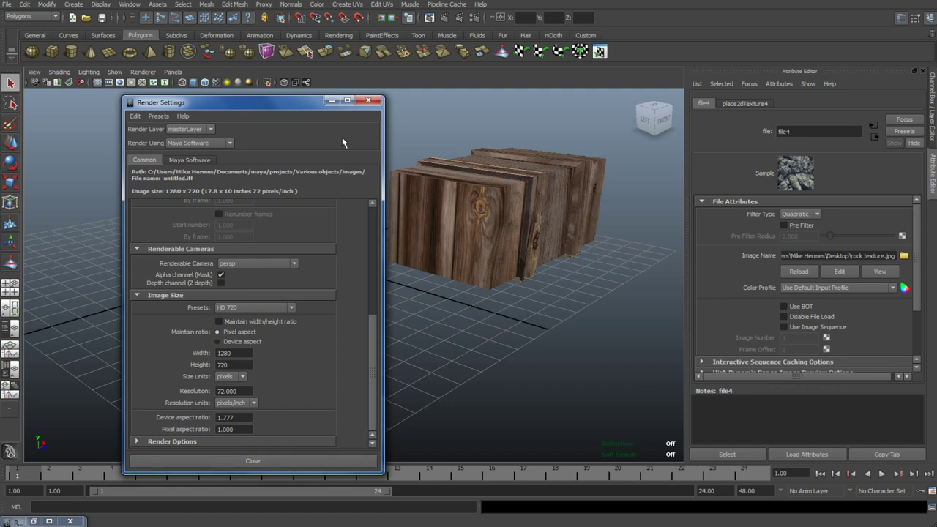
left_click(333, 103)
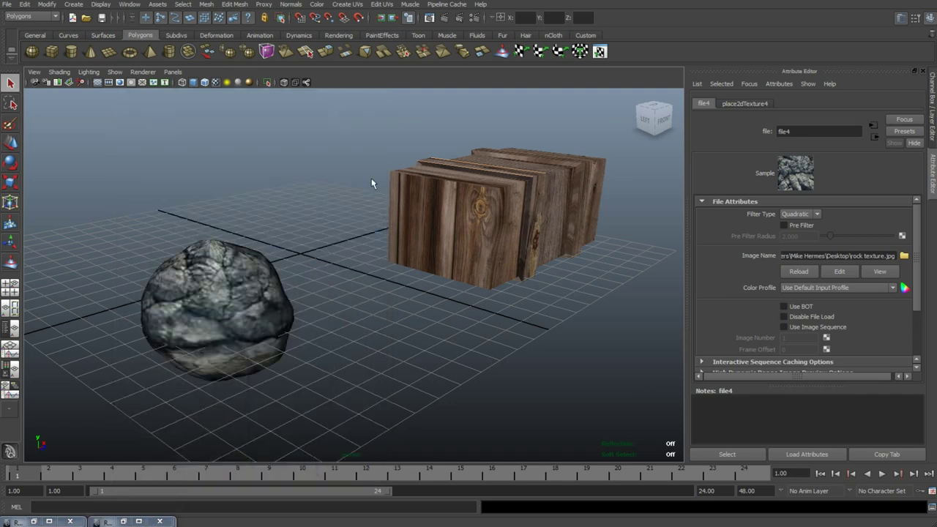
- Render a 1280x720 test frame of the rock and crate, then minimize the Render View
left_click(444, 18)
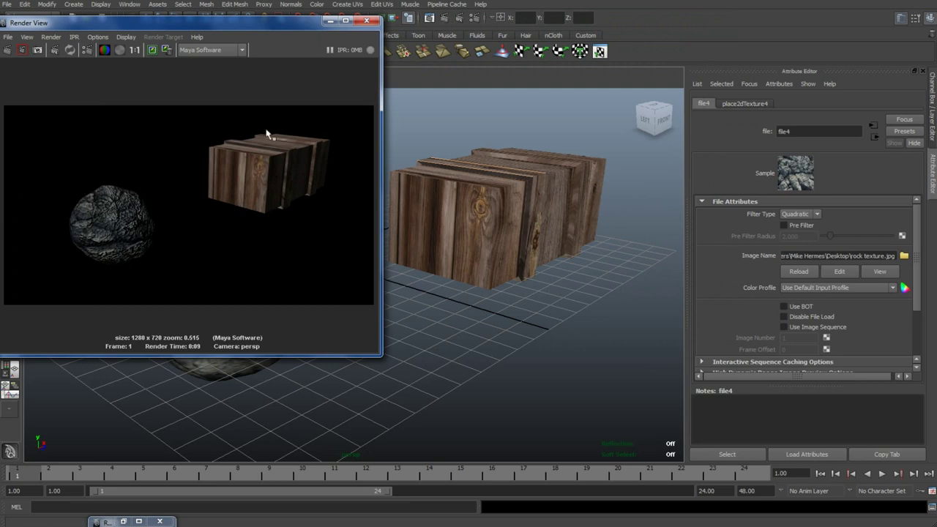
left_click(330, 22)
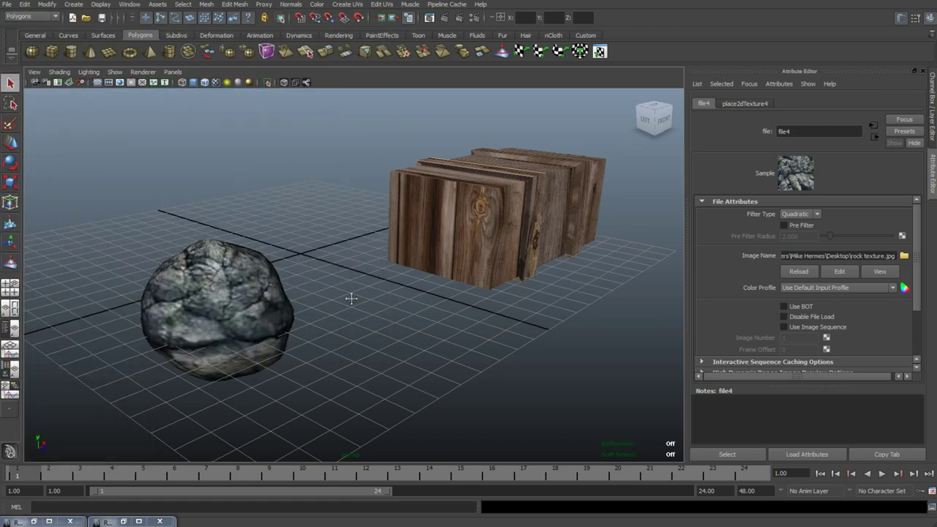
- Tumble and dolly the camera in close on the rock and render that frame
left_click_drag(349, 297, 527, 328, "alt")
right_click_drag(527, 328, 569, 334, "alt")
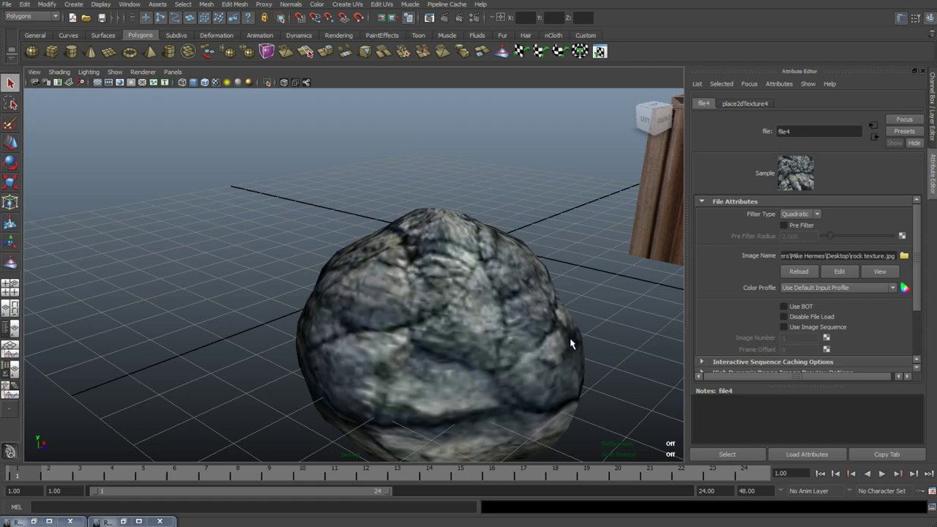
left_click_drag(590, 341, 564, 325, "alt")
right_click_drag(564, 326, 604, 344, "alt")
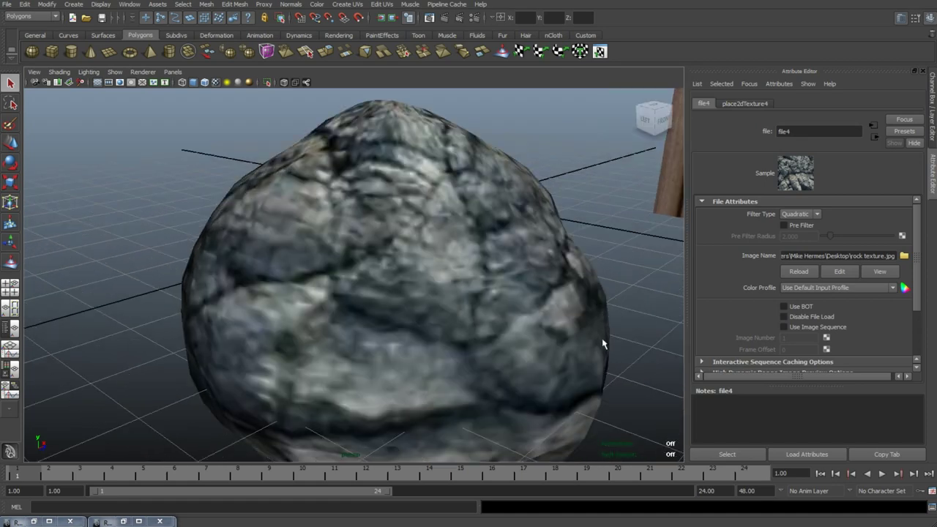
scroll(606, 344, "down", 3)
left_click_drag(607, 336, 573, 269, "alt")
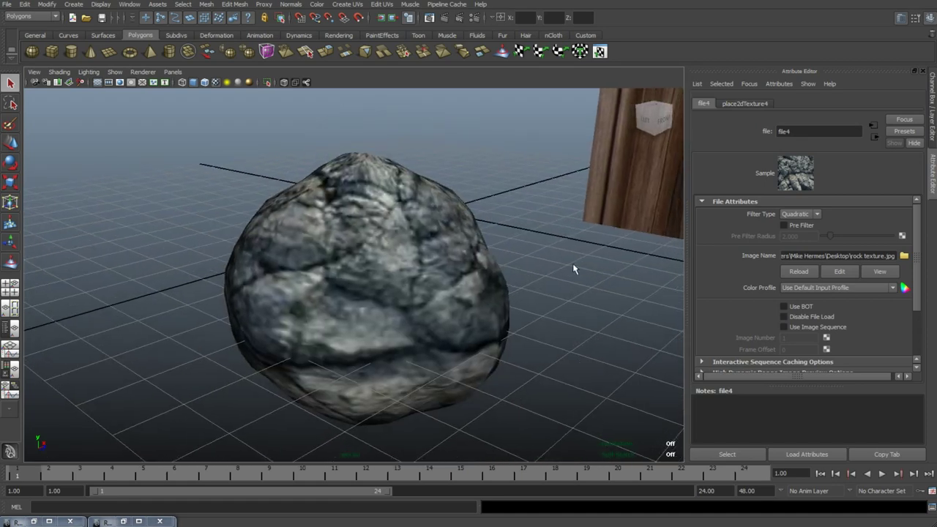
left_click(445, 19)
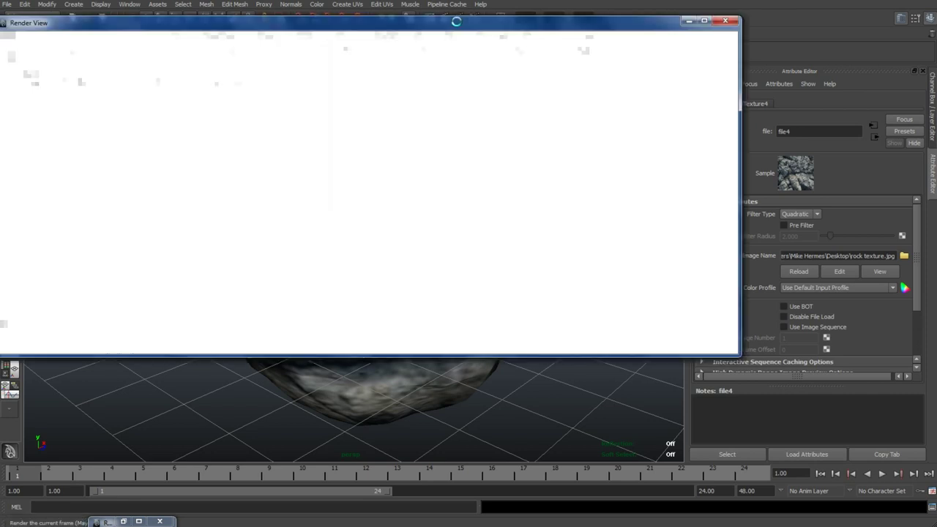